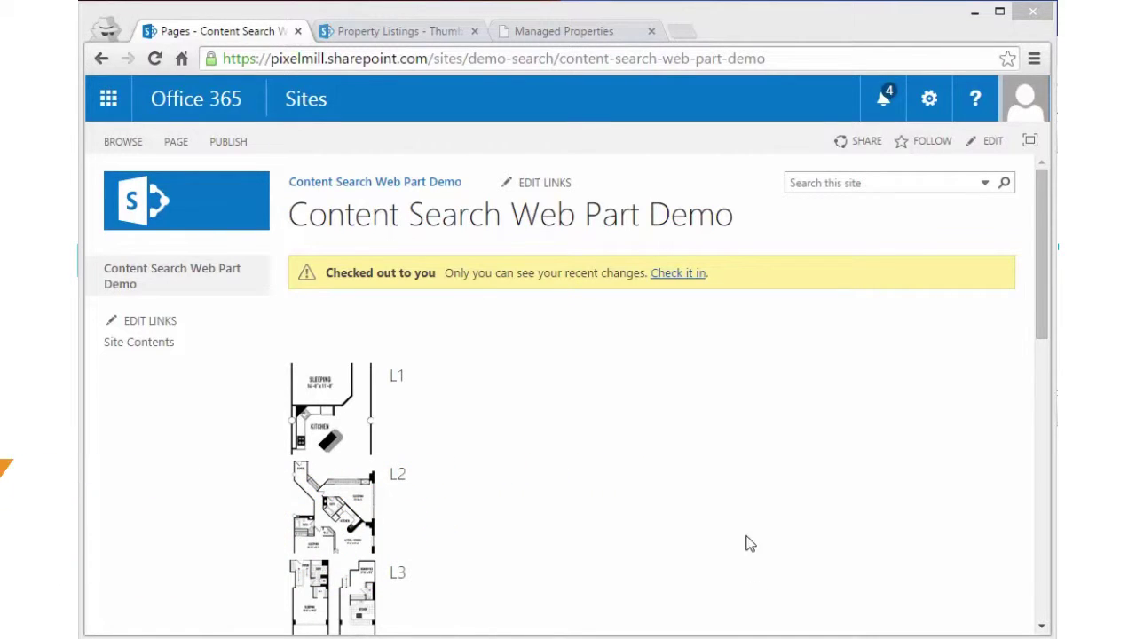
- Switch to the 'Property Listings - Thumbnails' tab showing the floor-plan thumbnails
left_click(424, 34)
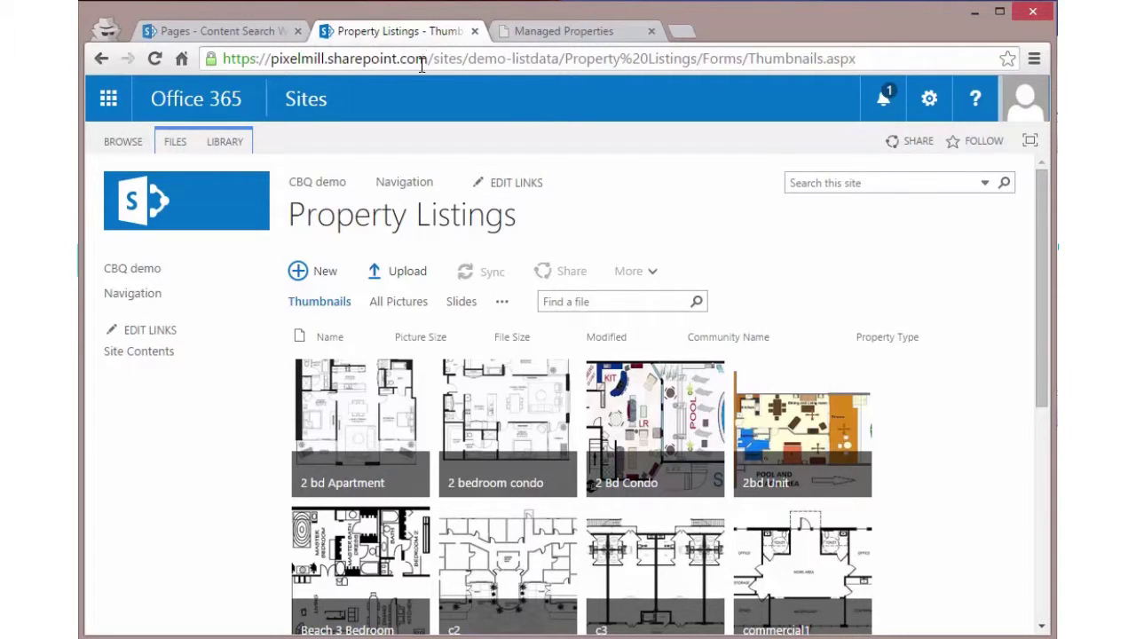
- Open Library Settings for Property Listings and scroll down toward Catalog Settings
left_click(223, 146)
left_click(944, 204)
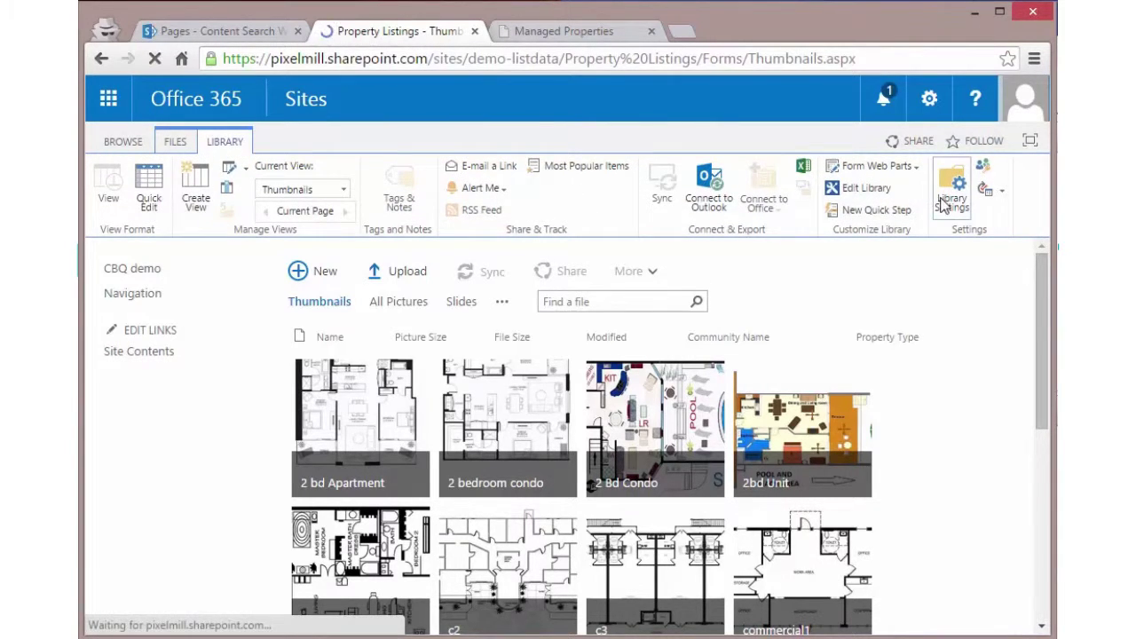
scroll(772, 317, "down", 2)
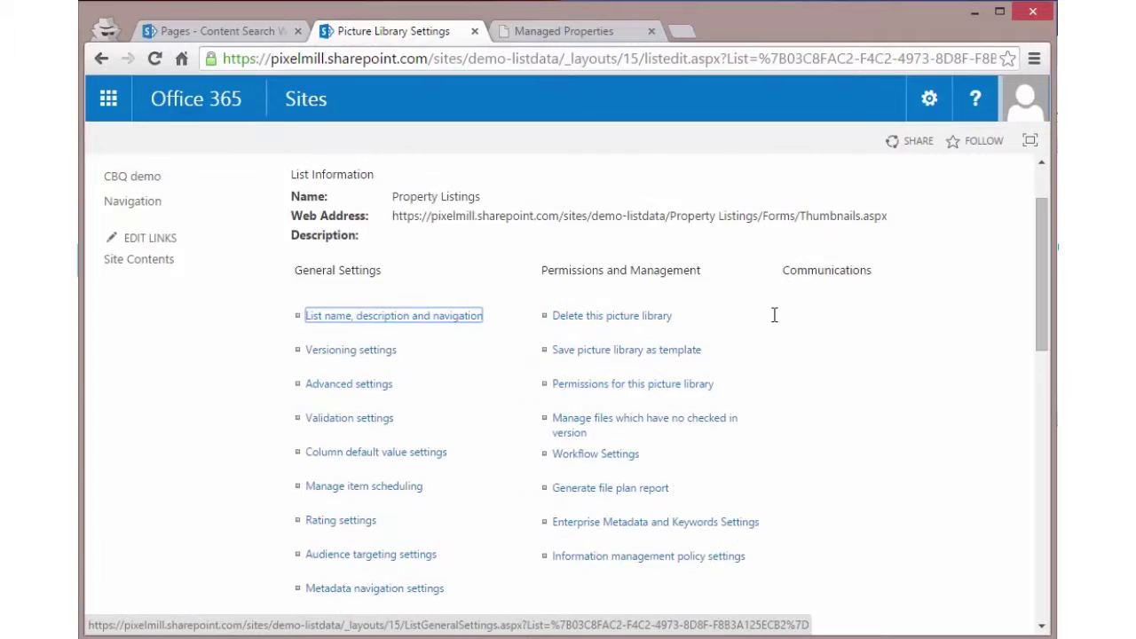
scroll(773, 323, "down", 1)
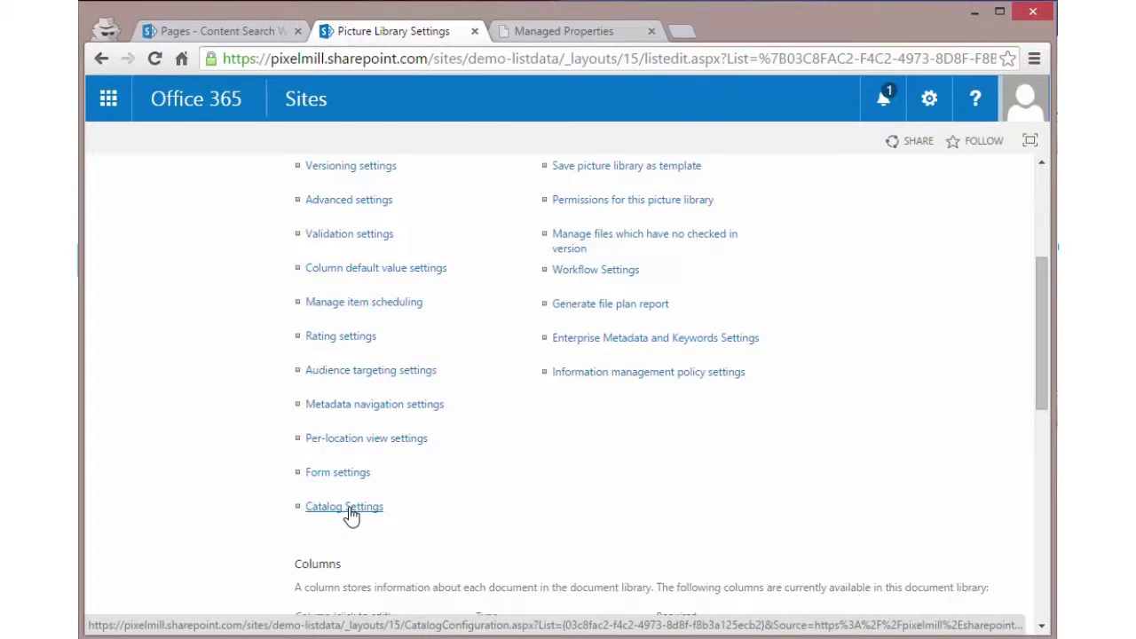
- Go to Site settings > Site collection features and verify Cross-Site Collection Publishing is Active
left_click(929, 99)
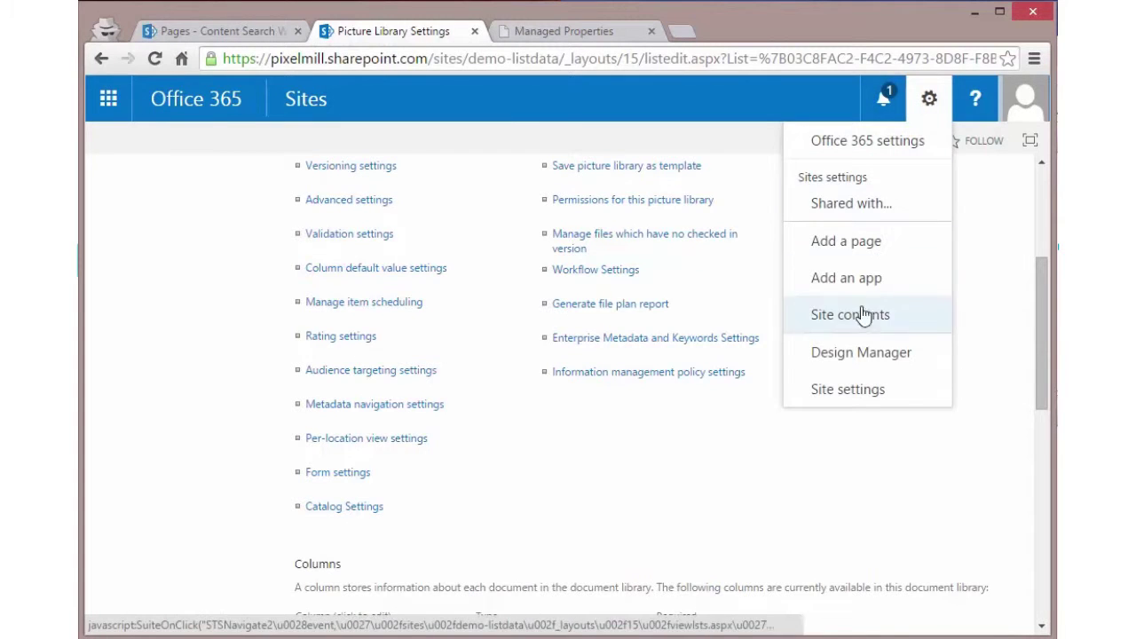
left_click(852, 392)
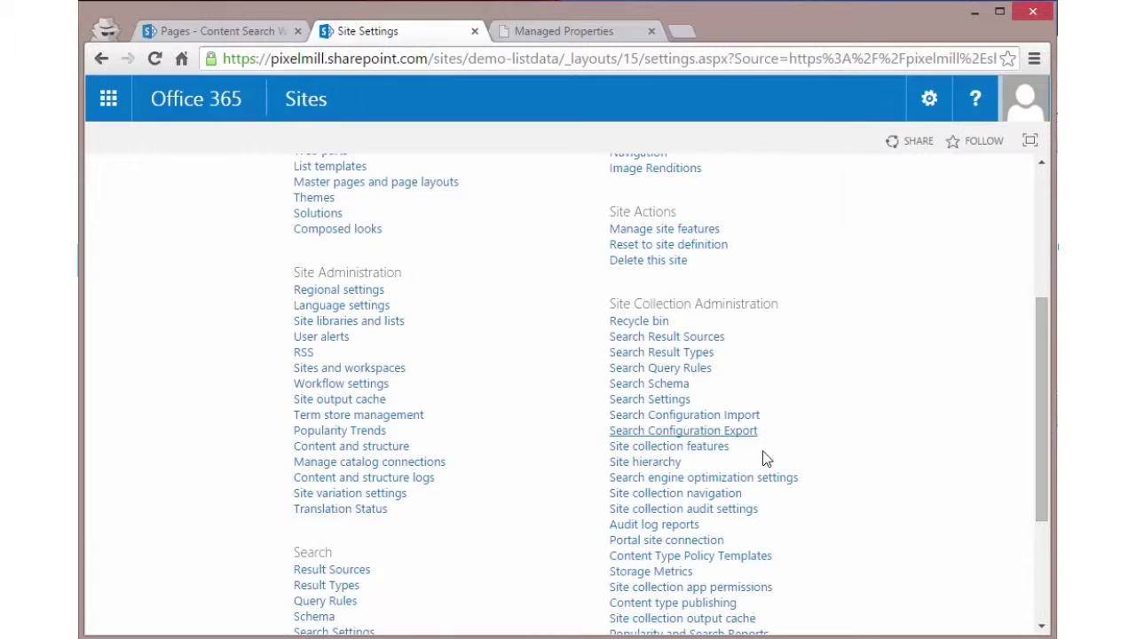
left_click(689, 448)
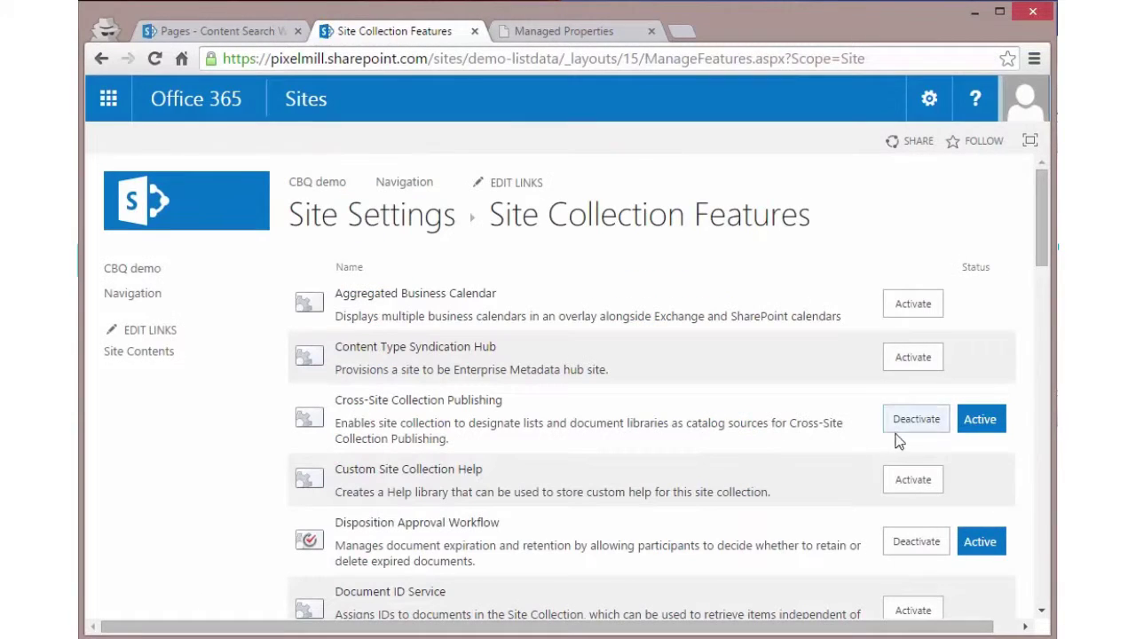
left_click_drag(519, 413, 337, 399)
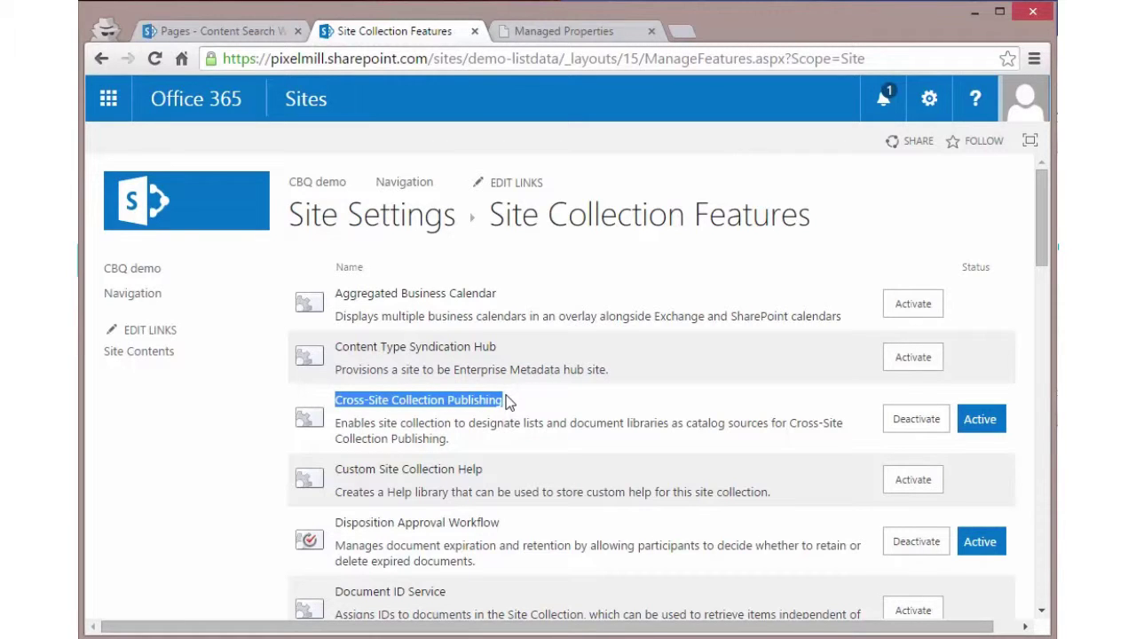
left_click(929, 98)
- Open the Catalog Settings page of the Property Listings library via Site contents and Library Settings
left_click(875, 325)
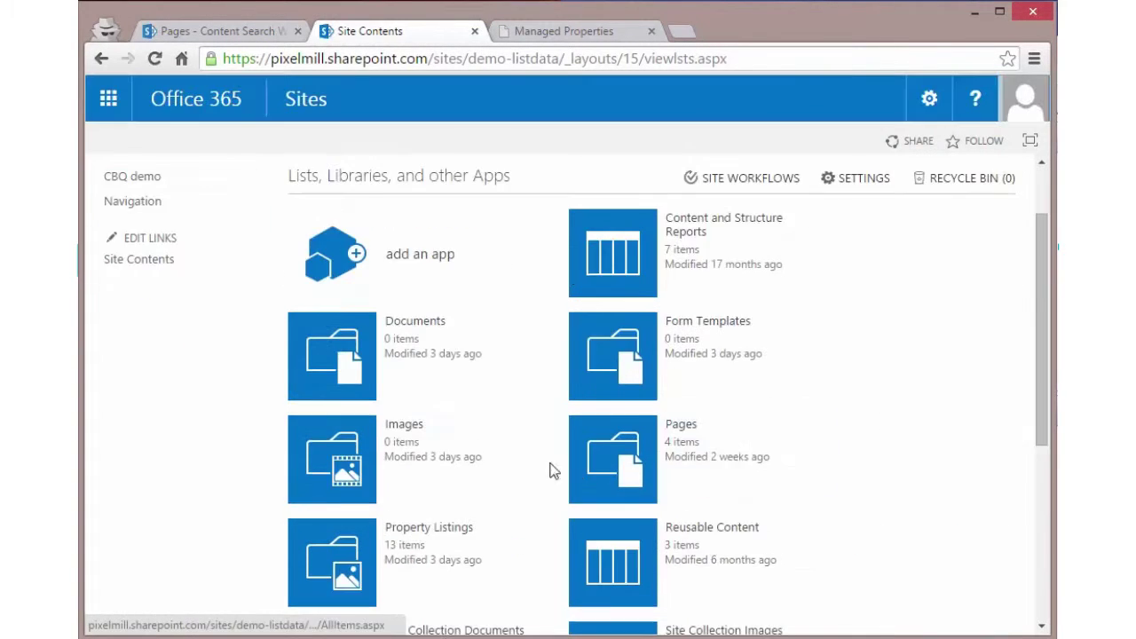
scroll(335, 401, "down", 2)
left_click(334, 401)
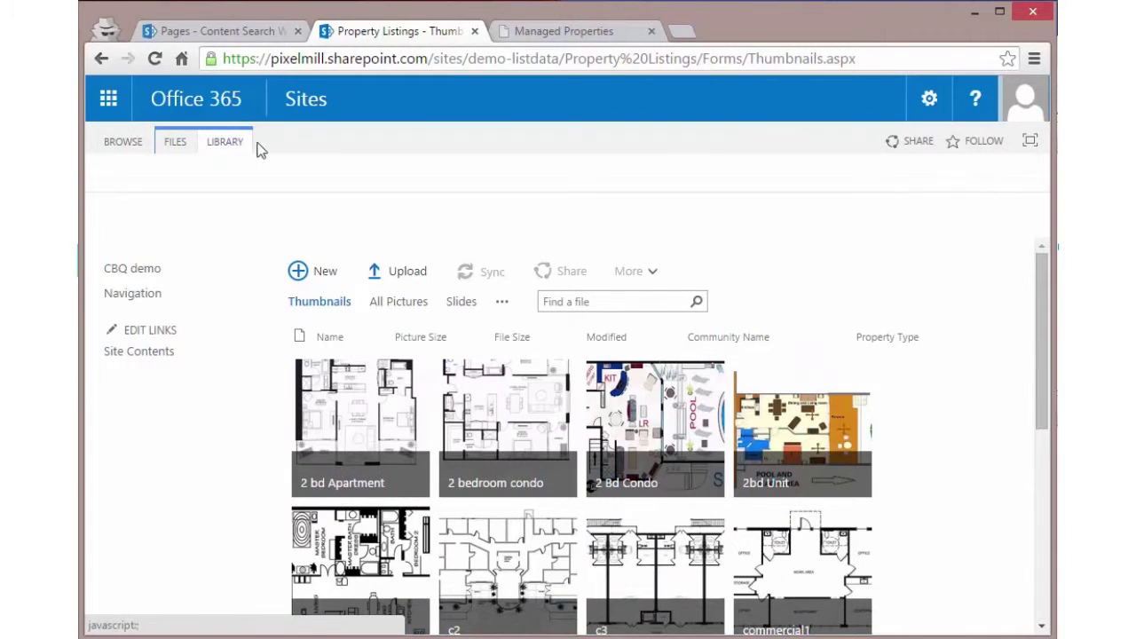
left_click(235, 143)
left_click(958, 205)
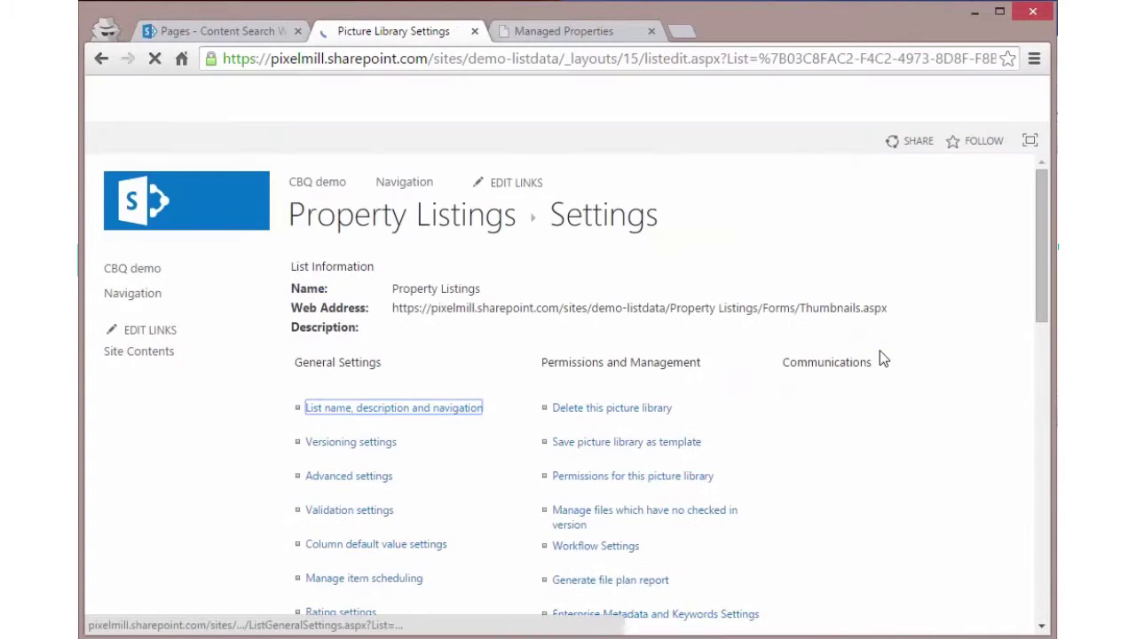
scroll(432, 520, "down", 2)
scroll(432, 519, "down", 2)
left_click(346, 414)
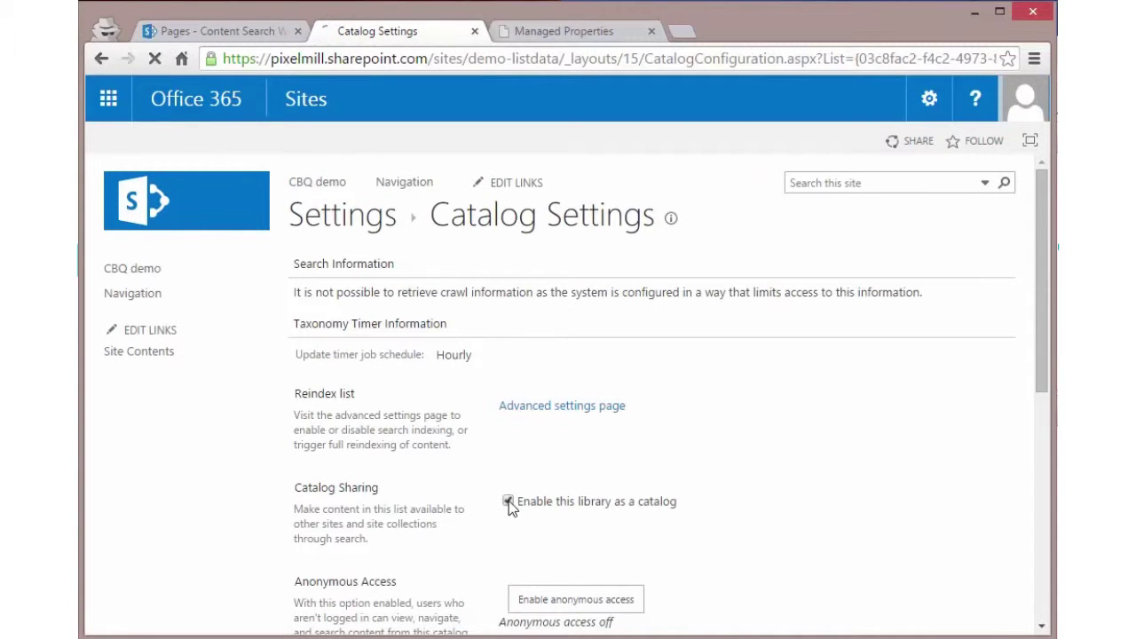
- Tick 'Enable this library as a catalog' and save the catalog settings with OK
left_click_drag(508, 501, 680, 503)
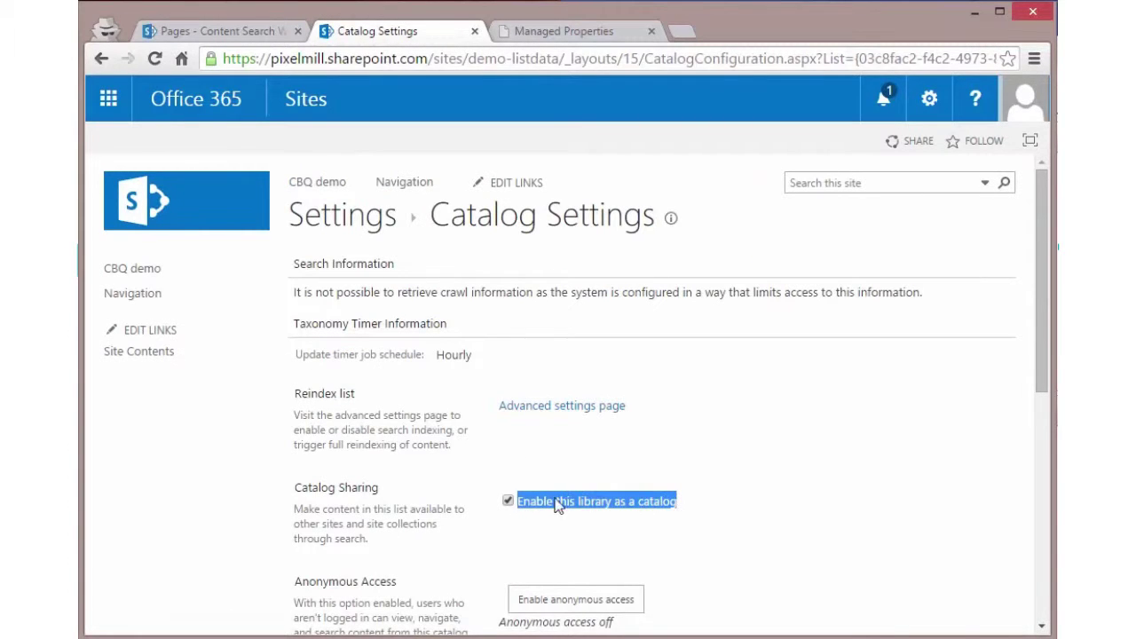
left_click(508, 502)
scroll(484, 510, "down", 5)
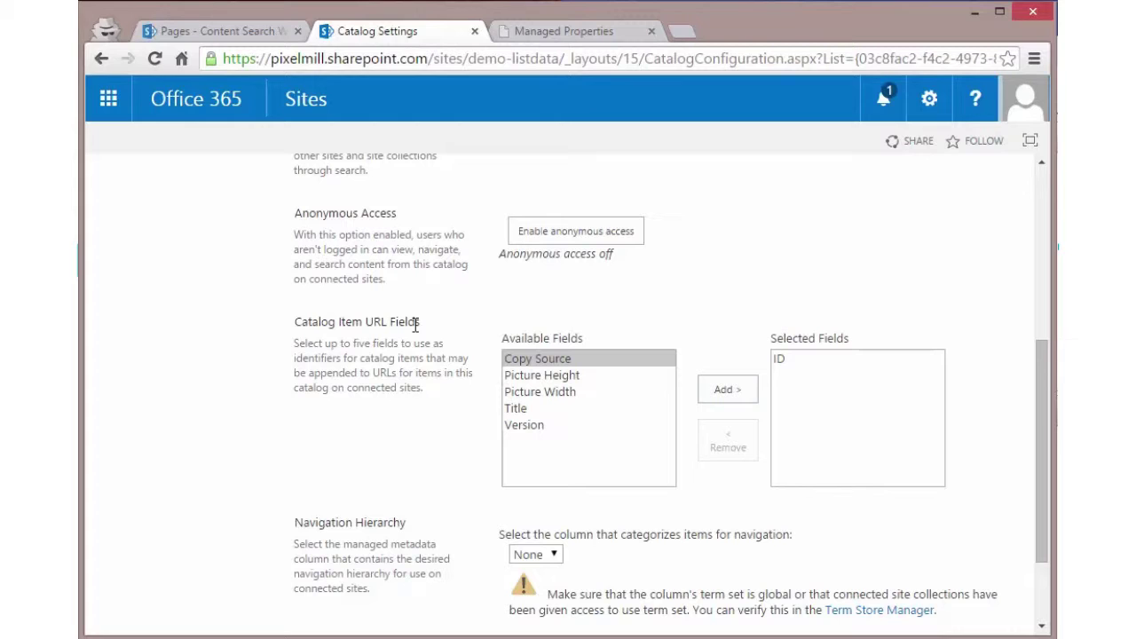
scroll(411, 363, "down", 2)
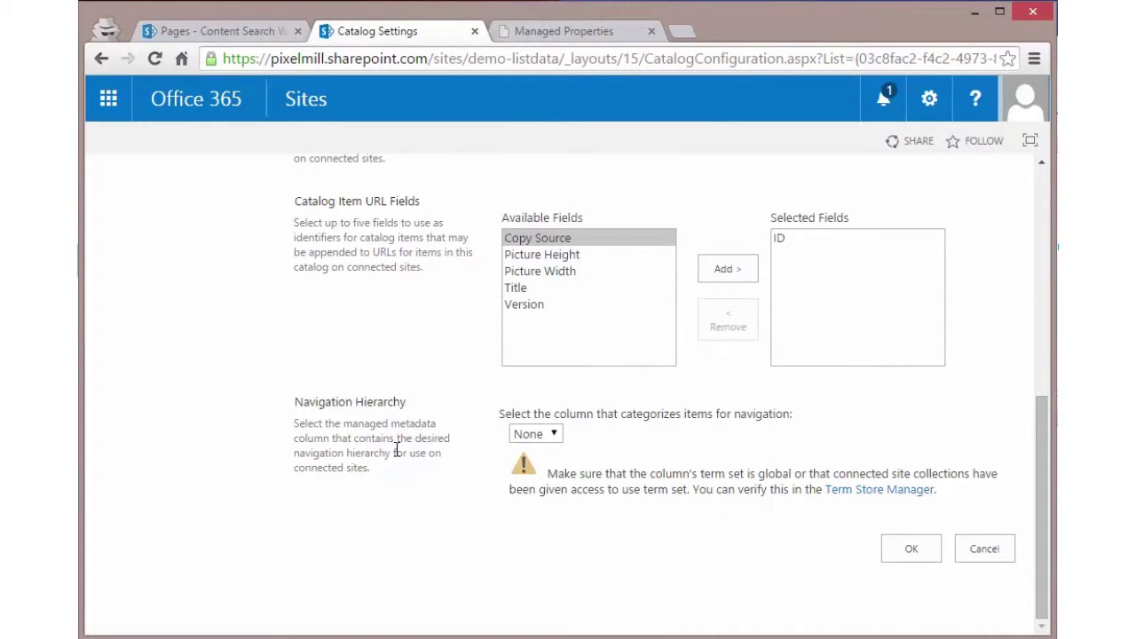
scroll(390, 426, "up", 5)
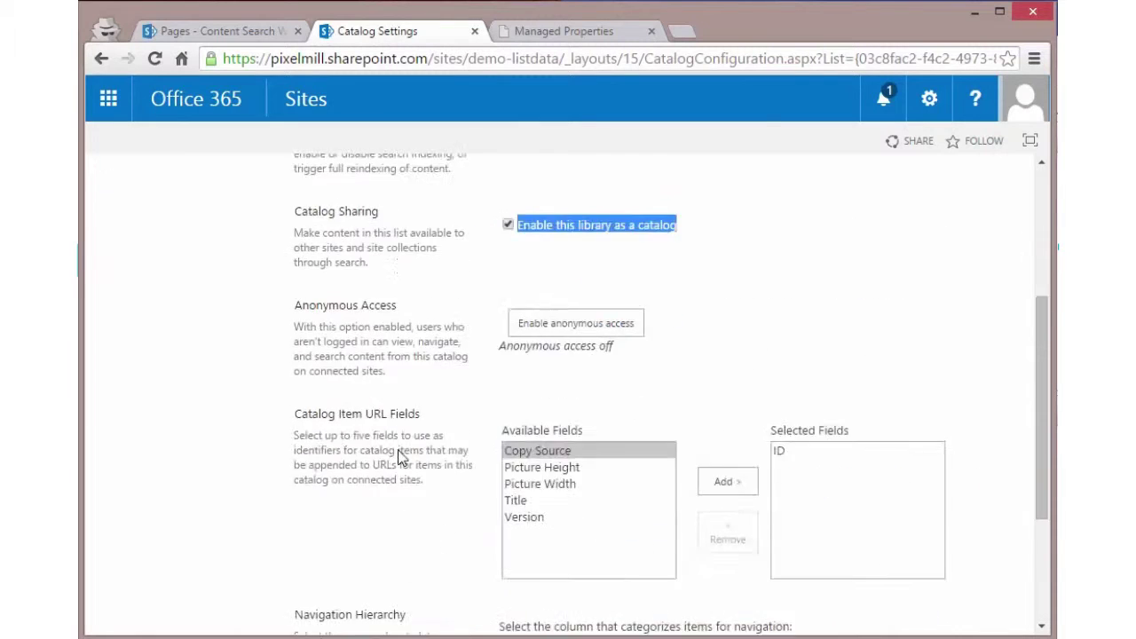
scroll(399, 450, "down", 5)
left_click(907, 550)
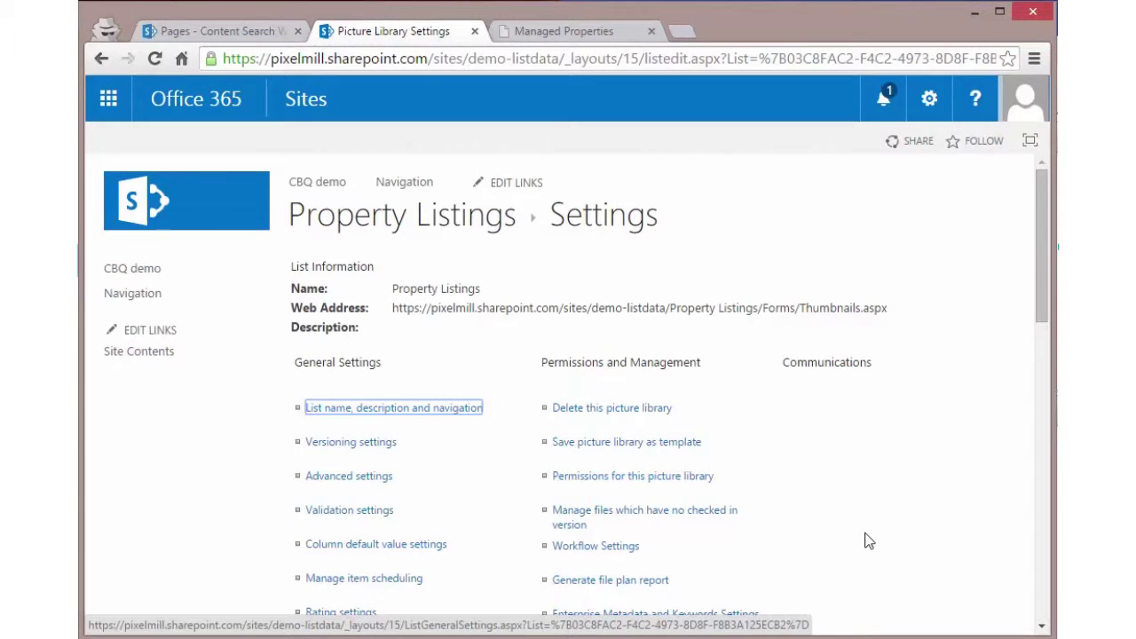
- On the demo-search site, recheck that Cross-Site Collection Publishing is Active in Site collection features
left_click(244, 34)
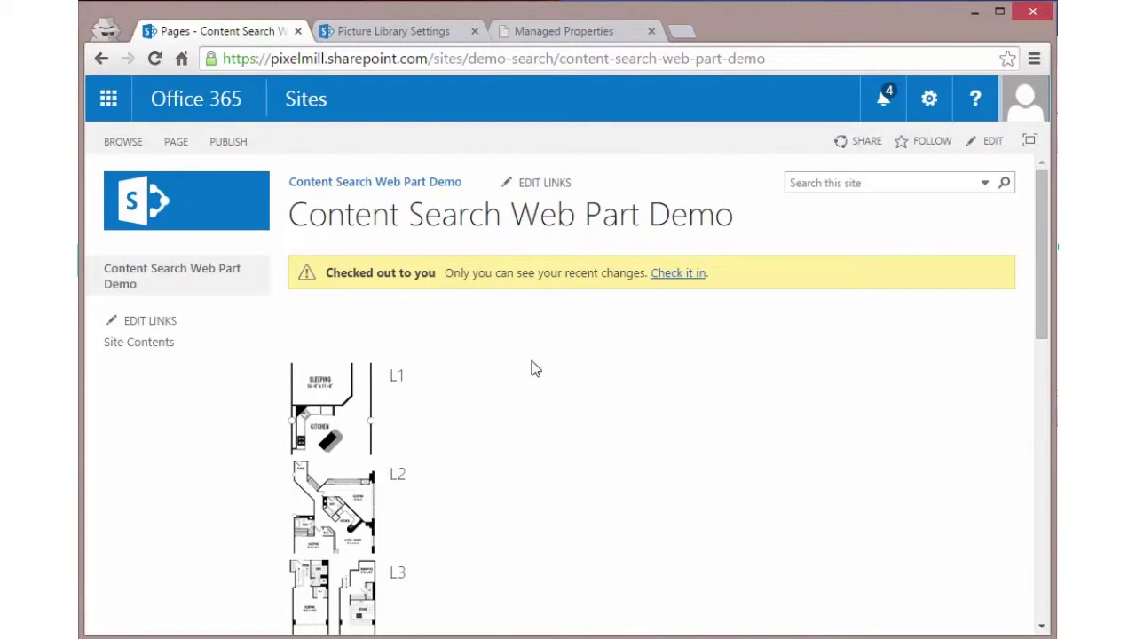
left_click(929, 100)
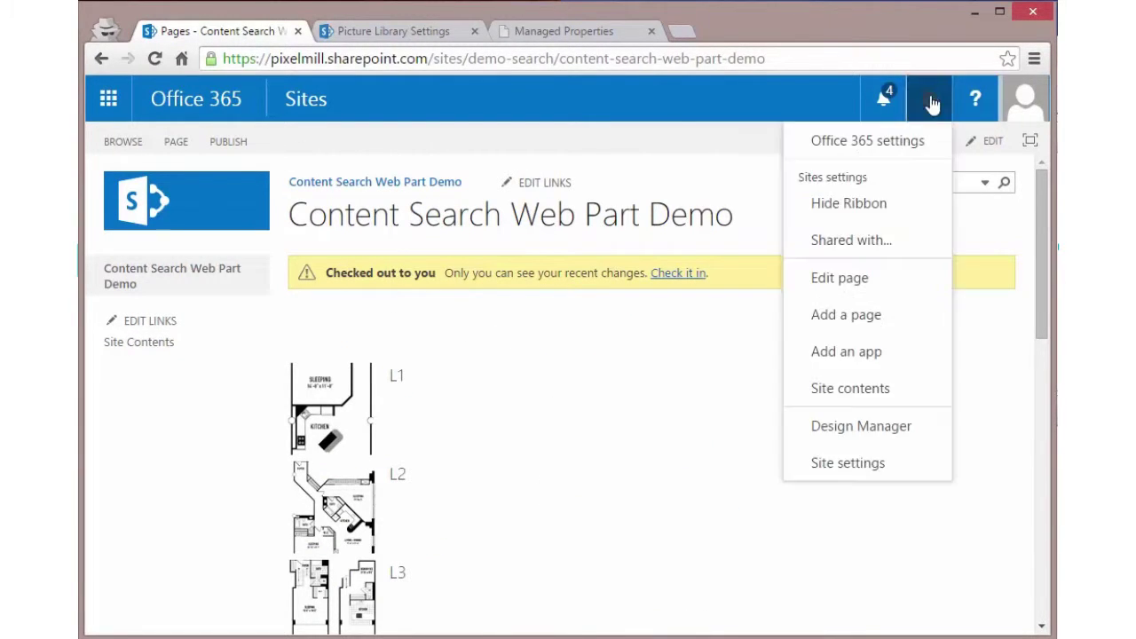
left_click(873, 474)
scroll(787, 477, "down", 5)
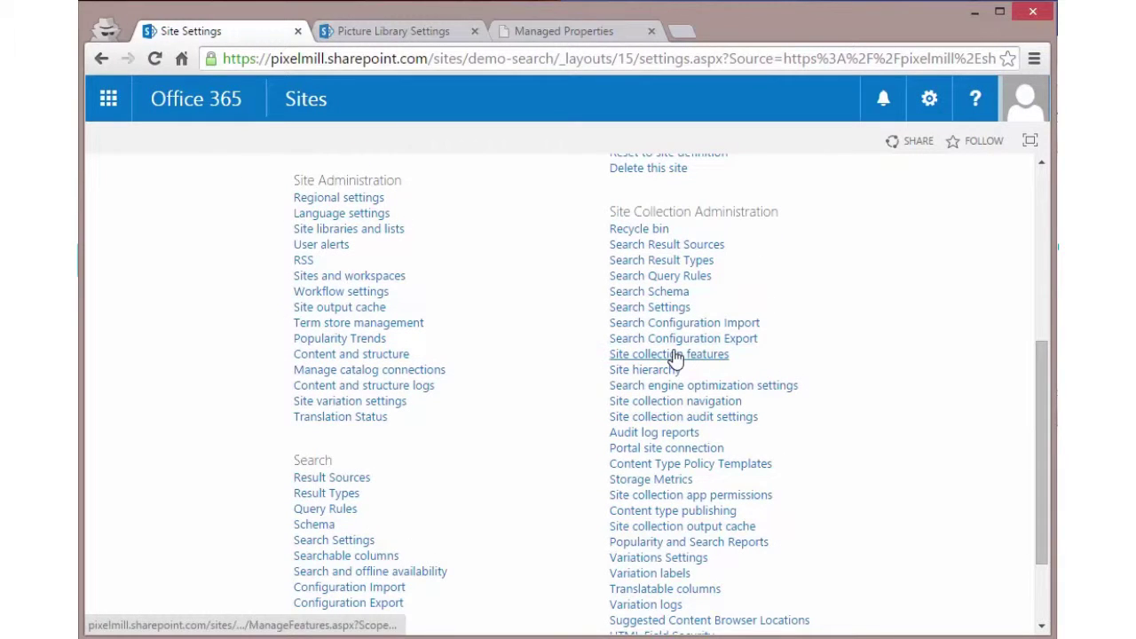
left_click(671, 355)
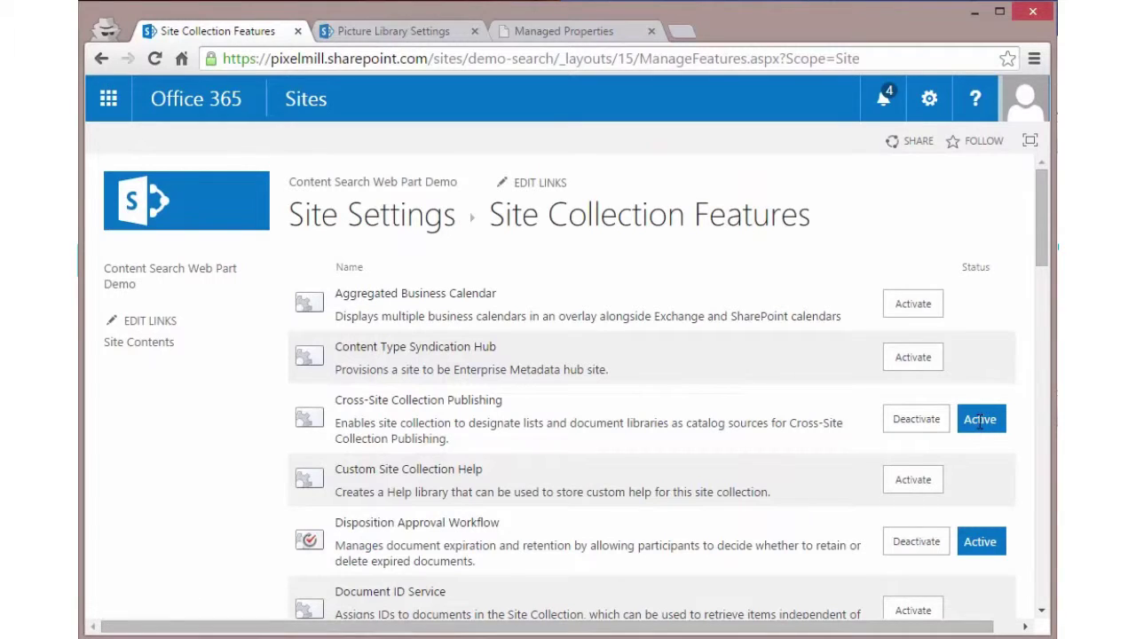
- Return to Site Settings and scroll down to the Site Administration section
left_click(926, 101)
left_click(848, 385)
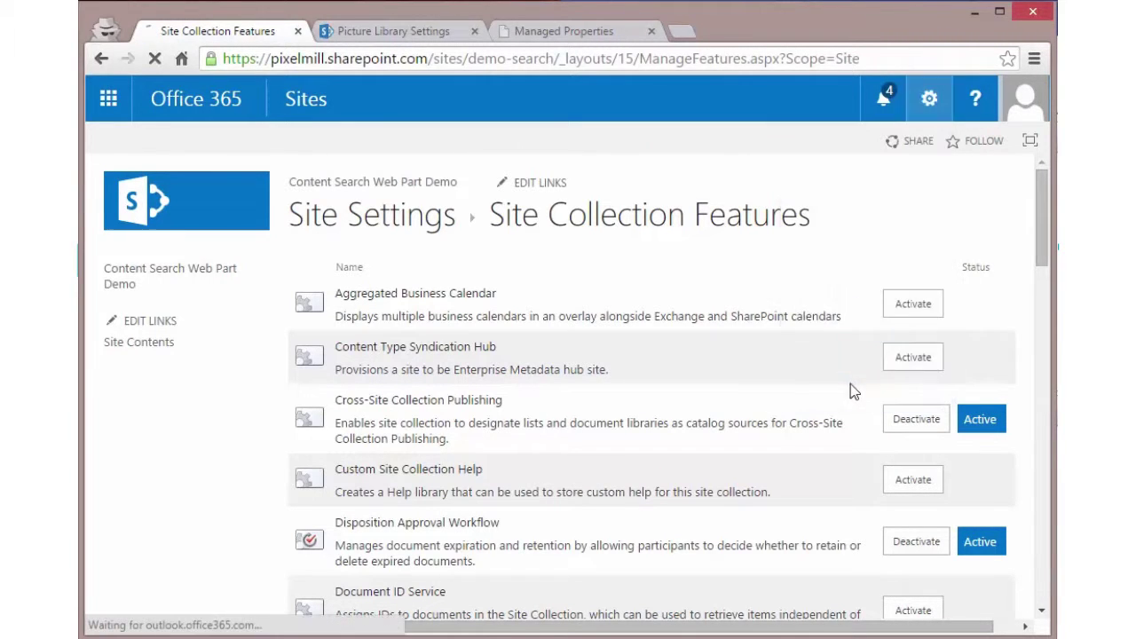
scroll(375, 358, "down", 2)
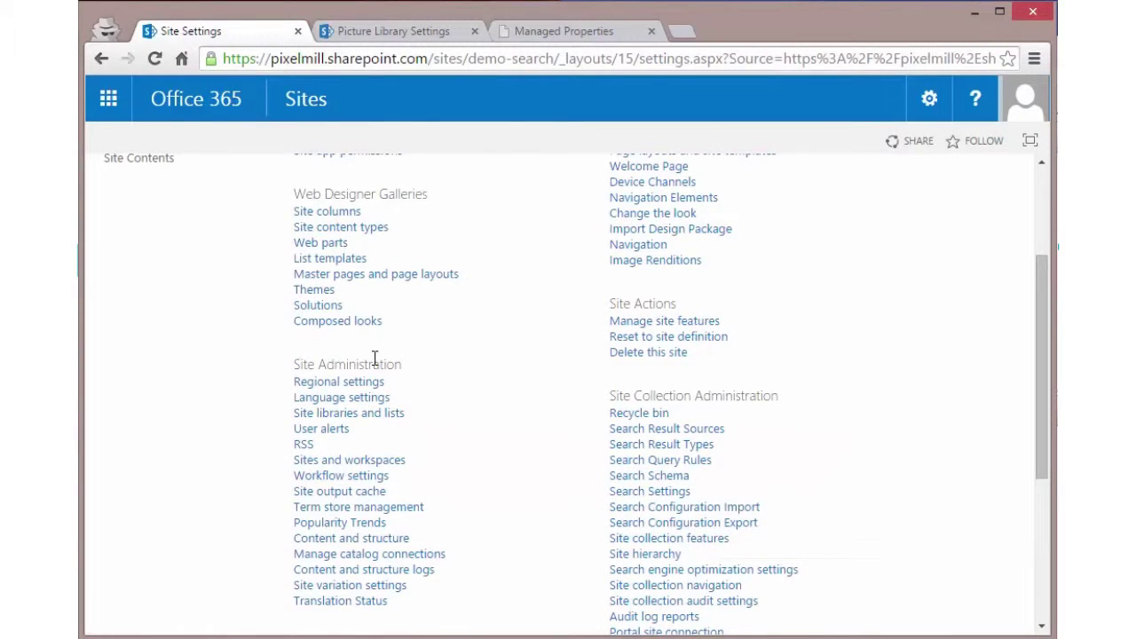
- From Manage catalog connections, choose Connect for the Demo List Data - Property Listings catalog
left_click(331, 559)
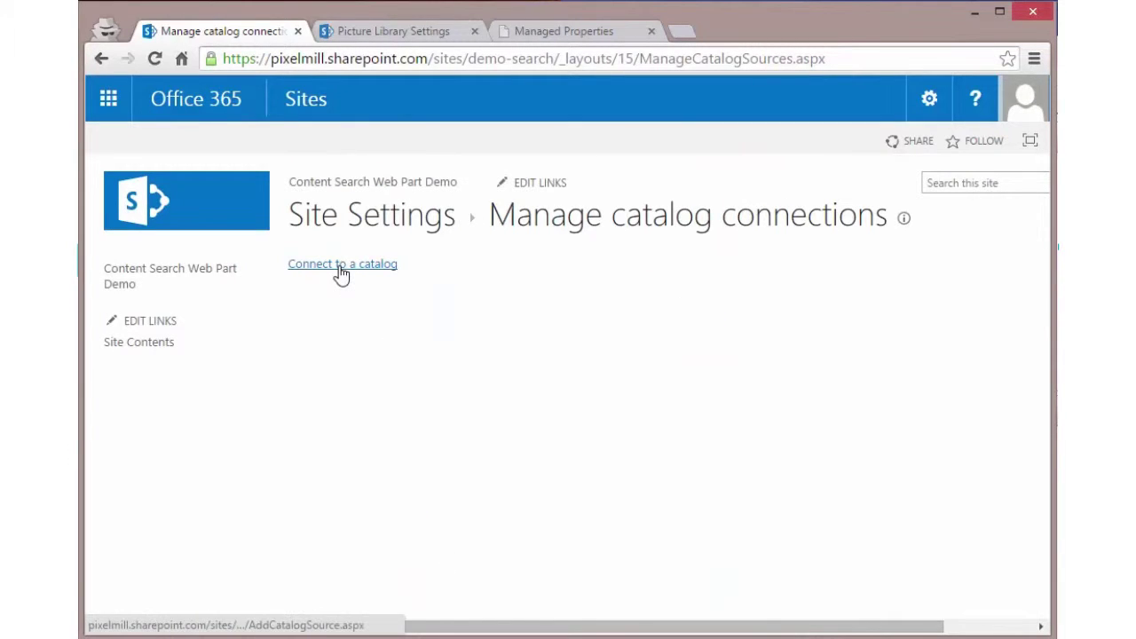
left_click(341, 265)
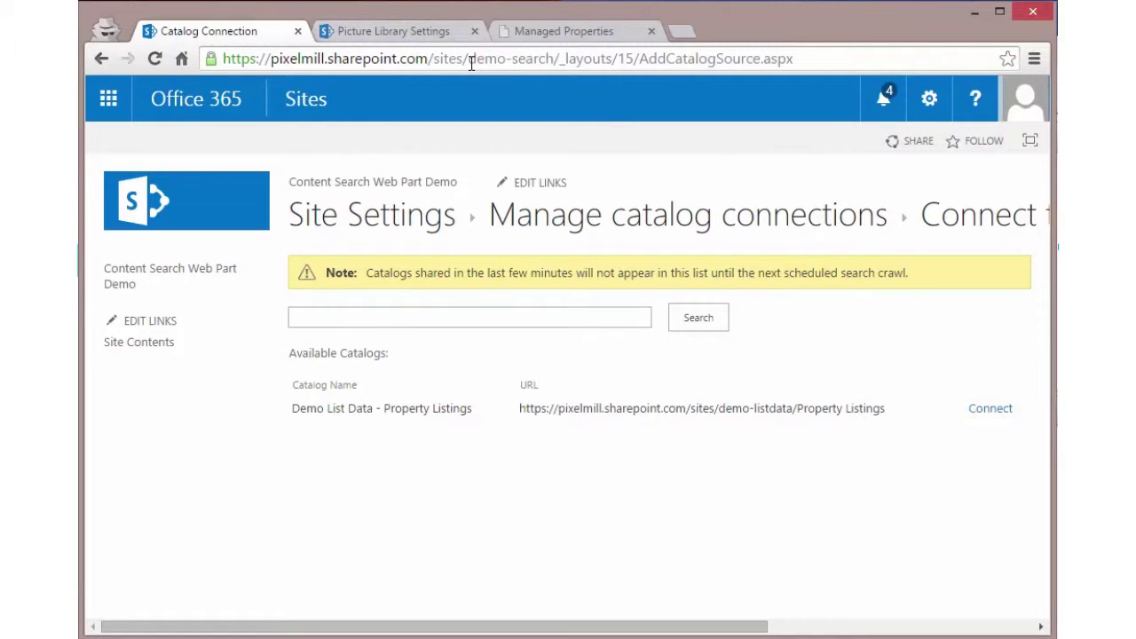
left_click_drag(469, 59, 554, 59)
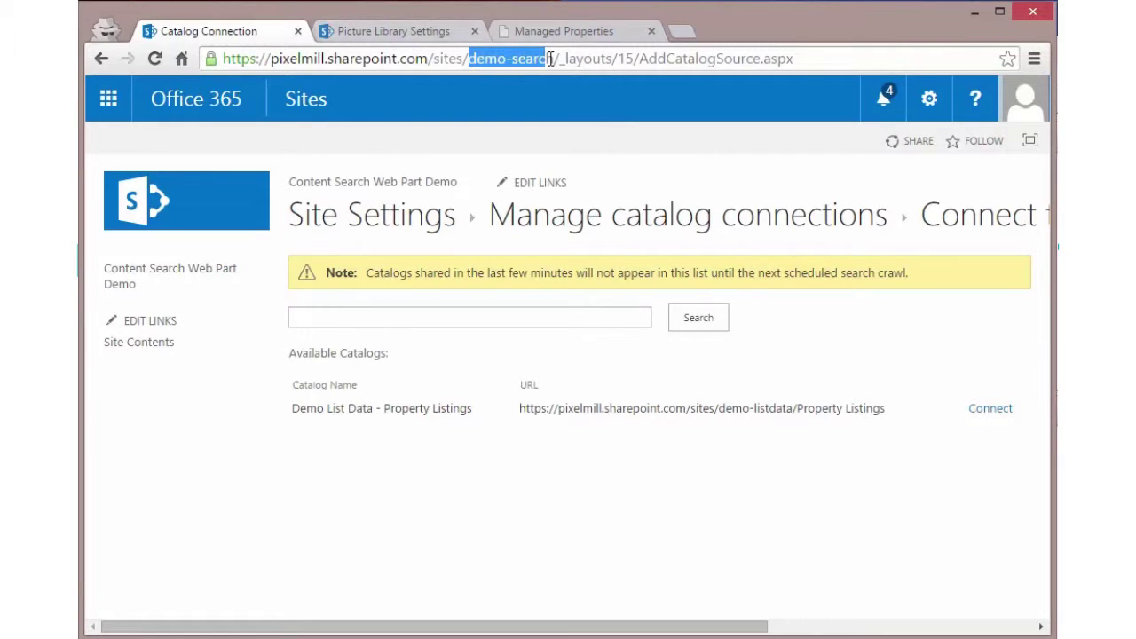
left_click(726, 412)
left_click_drag(719, 411, 794, 413)
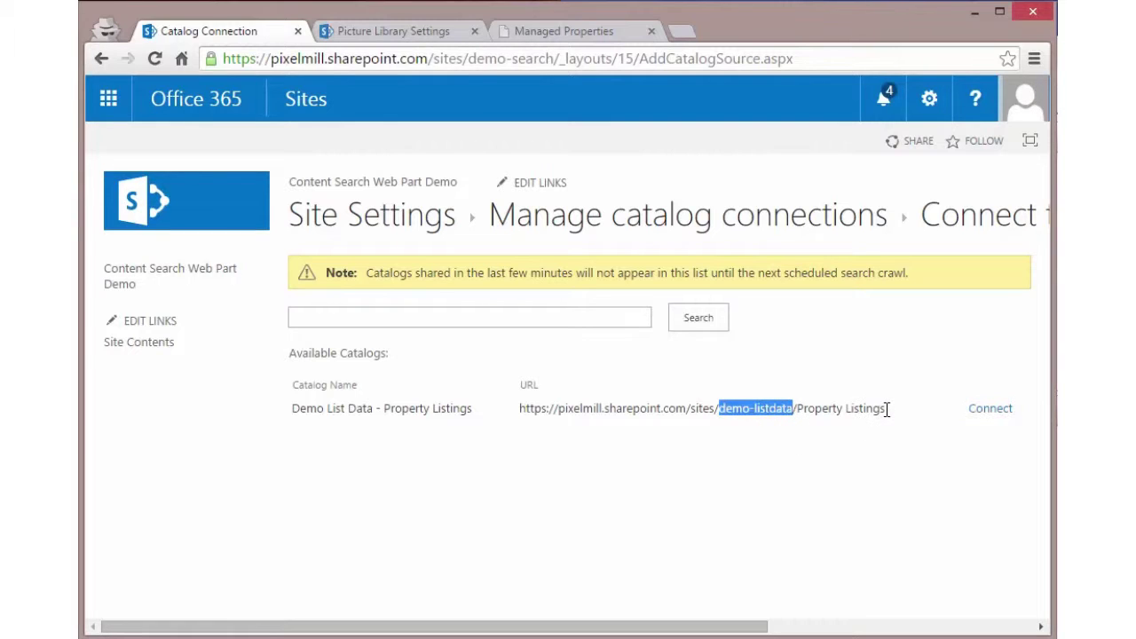
left_click_drag(886, 409, 794, 401)
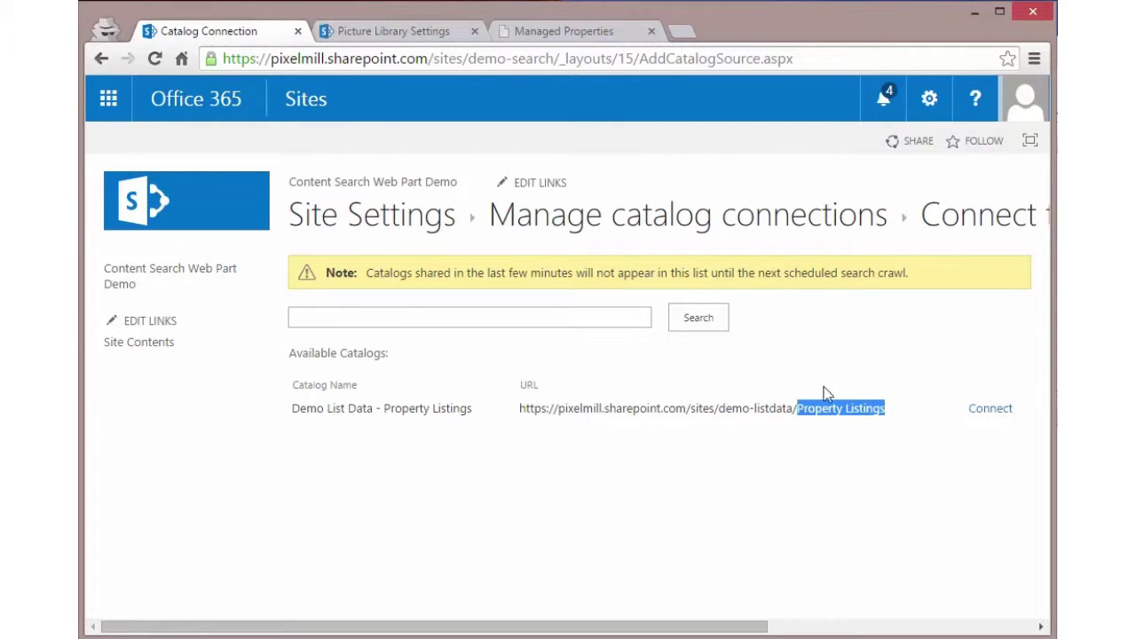
left_click(1005, 409)
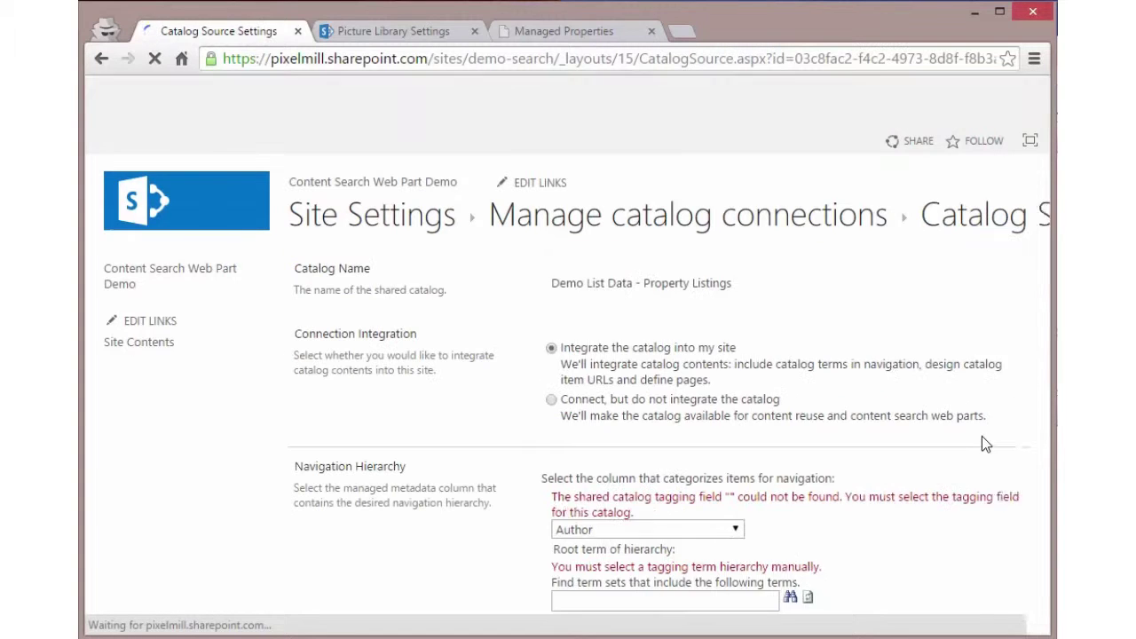
- Select 'Connect, but do not integrate the catalog' and save the connection with OK
scroll(484, 385, "down", 2)
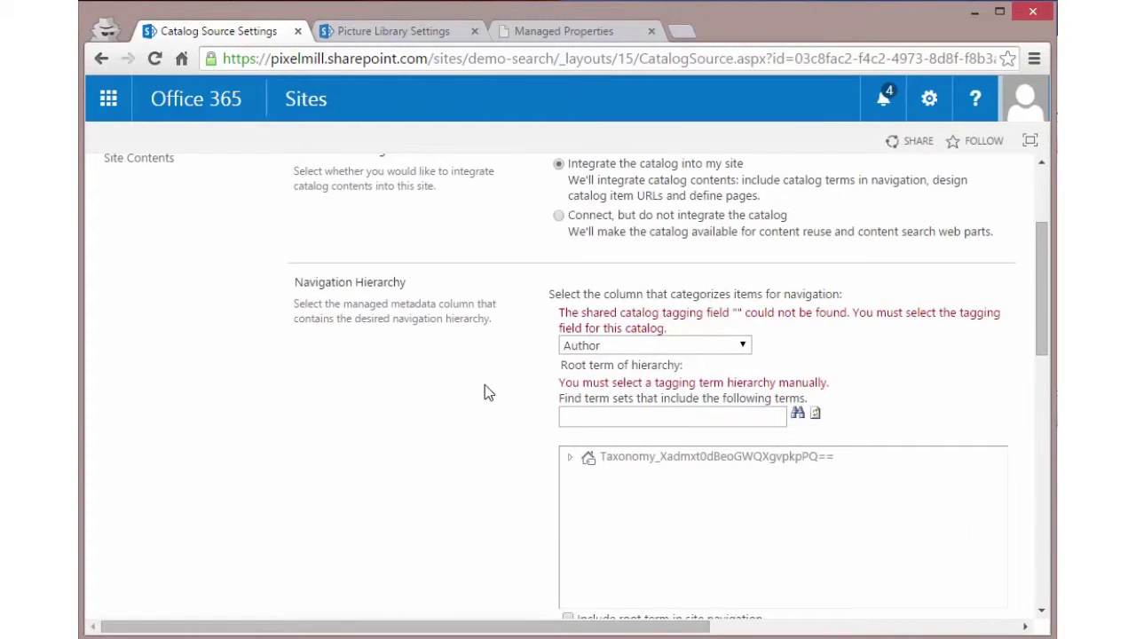
scroll(484, 391, "up", 1)
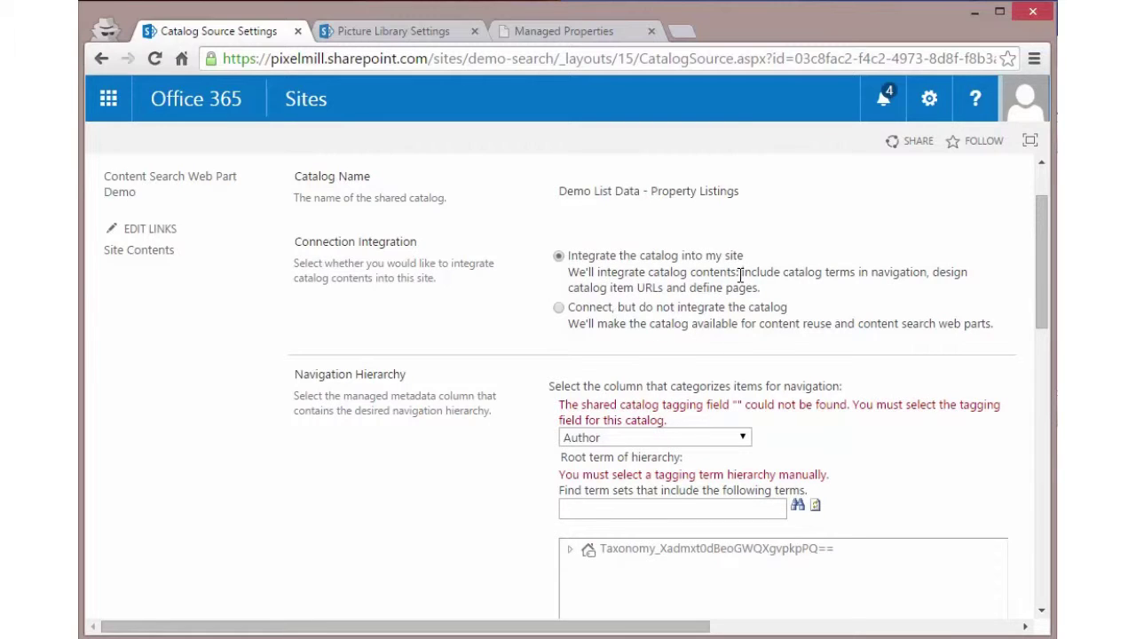
left_click_drag(740, 273, 768, 295)
scroll(518, 392, "down", 4)
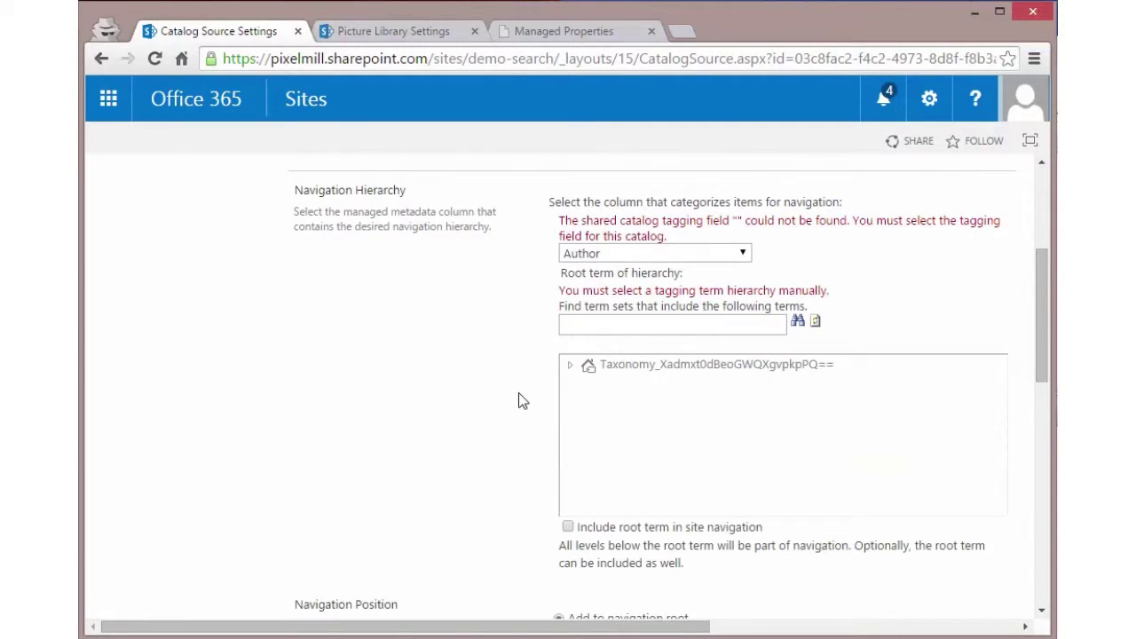
scroll(518, 400, "up", 4)
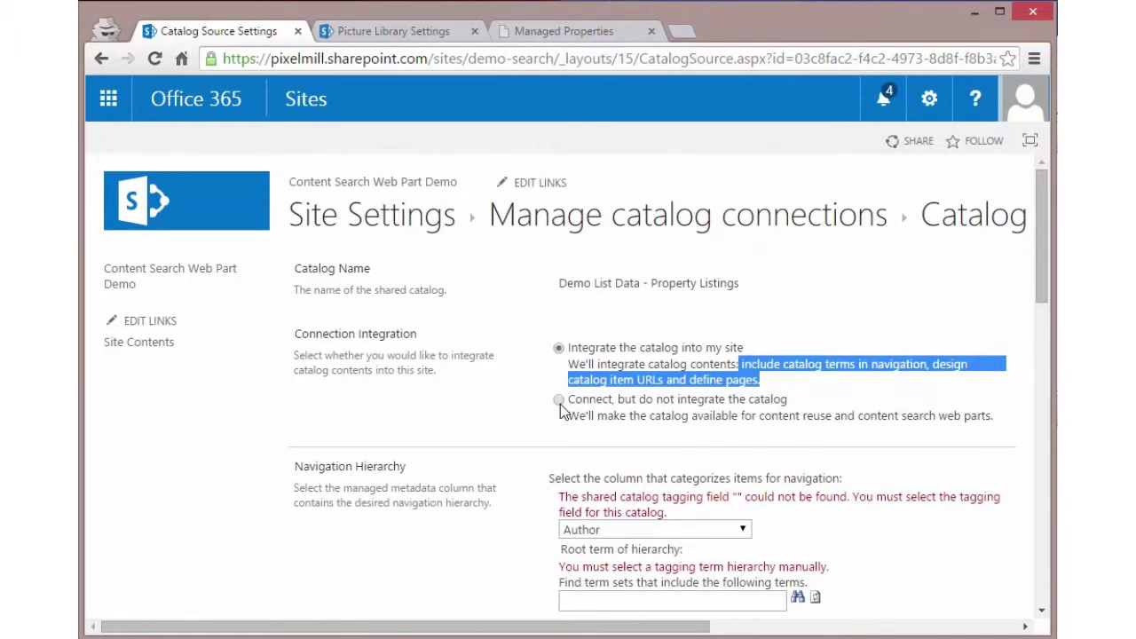
left_click(559, 400)
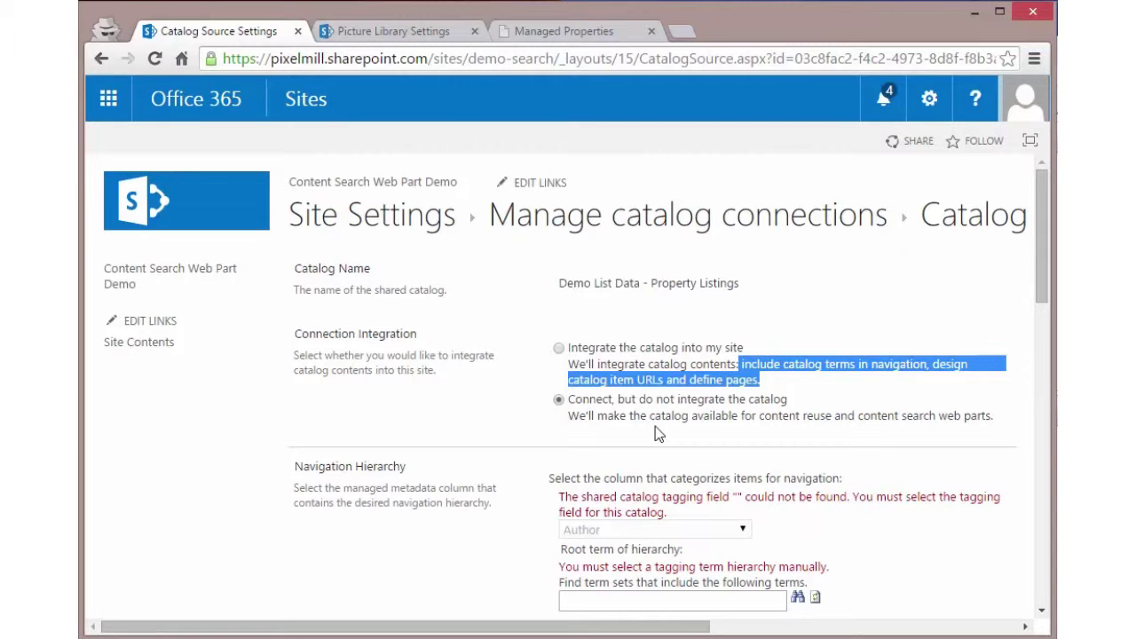
scroll(533, 507, "down", 7)
scroll(532, 512, "down", 5)
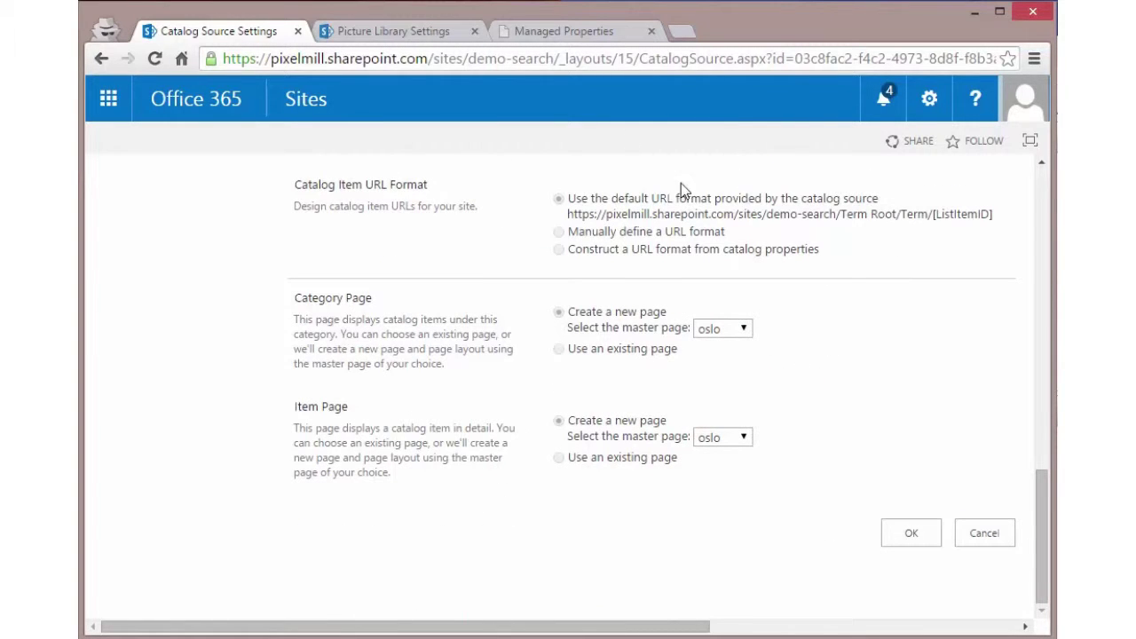
left_click(920, 535)
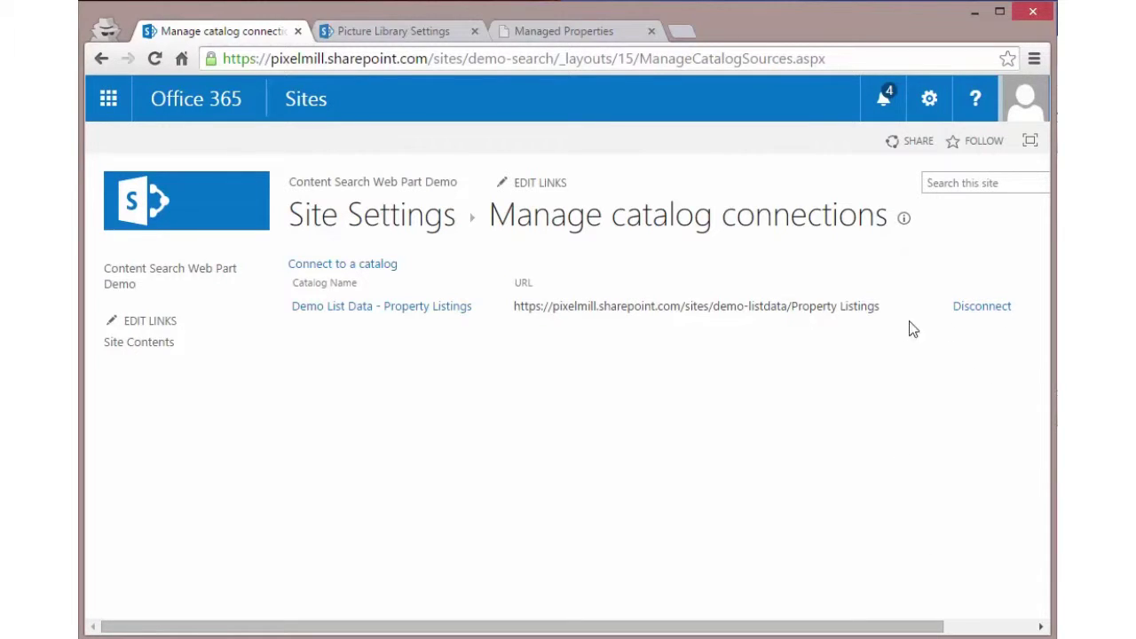
- Open the Content Search Web Part Demo page in edit mode
left_click(448, 217)
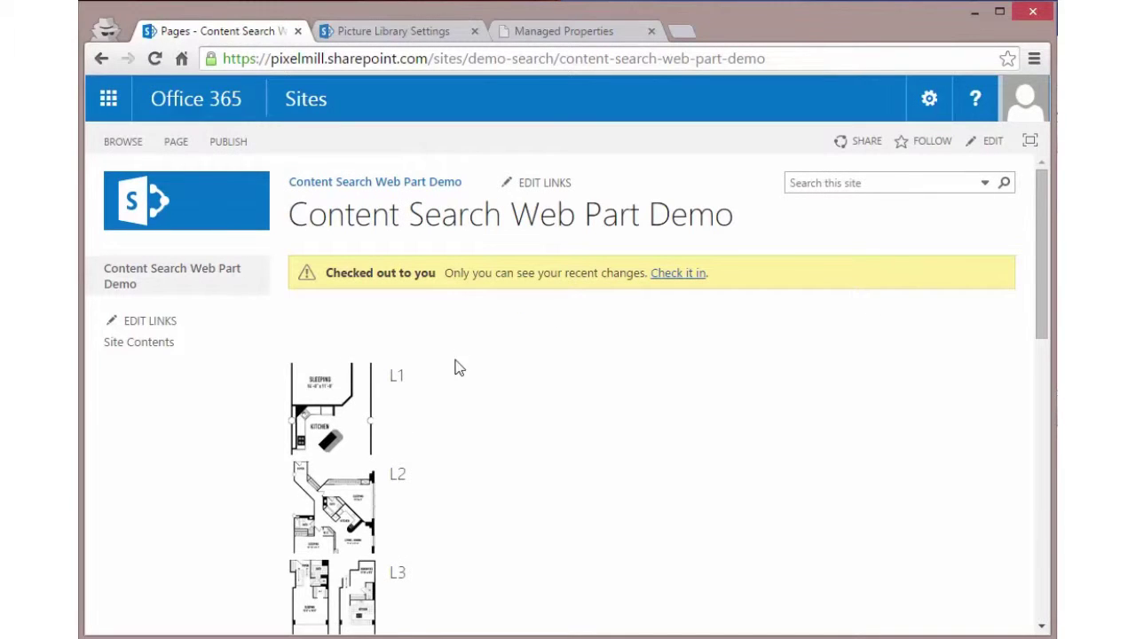
left_click(176, 141)
left_click(108, 185)
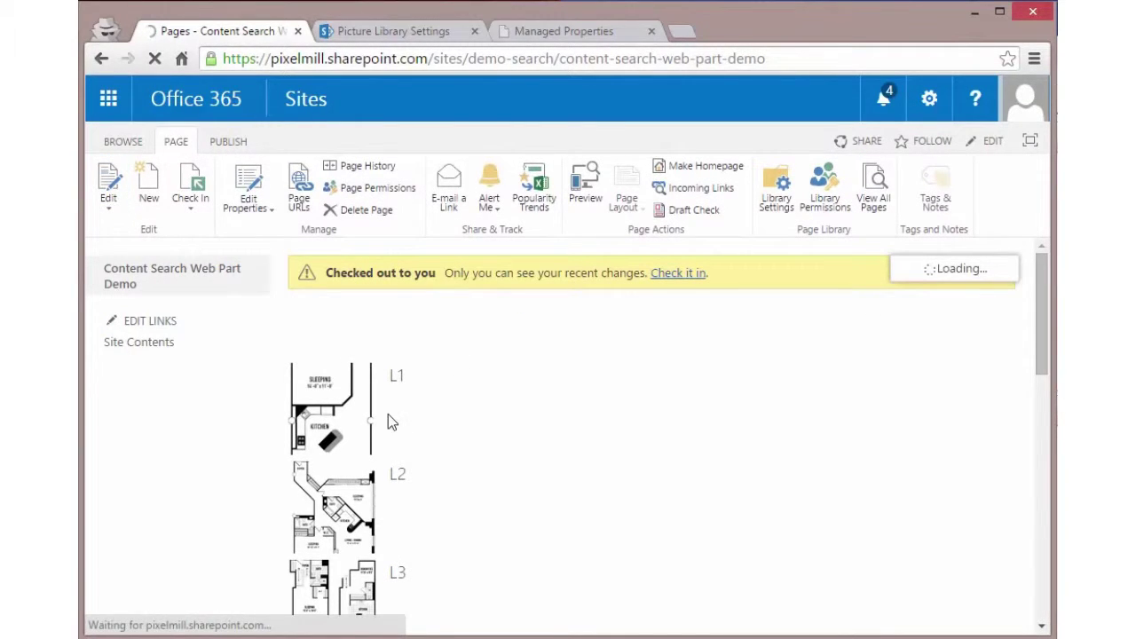
- Add a Content Search web part from Content Rollup to the Header zone
scroll(360, 435, "down", 5)
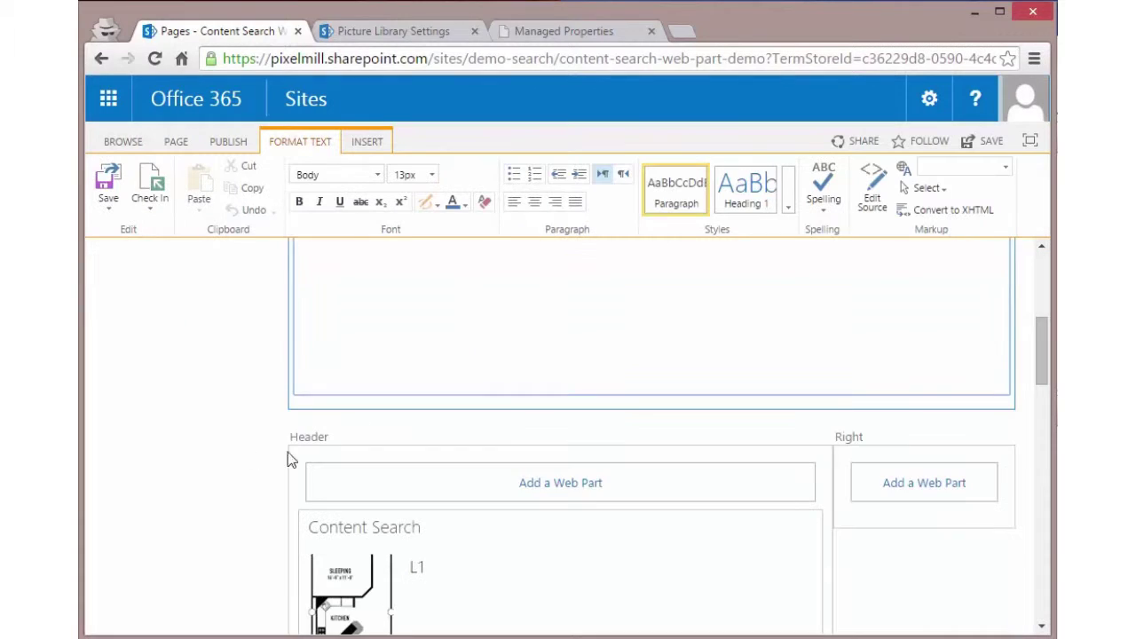
left_click(560, 486)
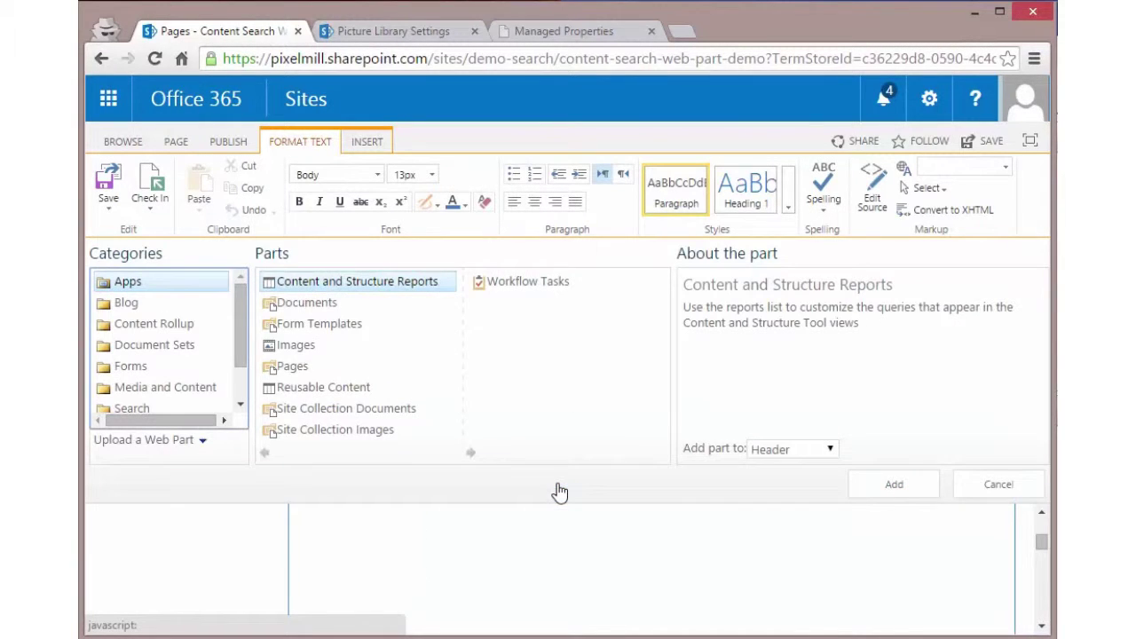
left_click(162, 325)
left_click(326, 305)
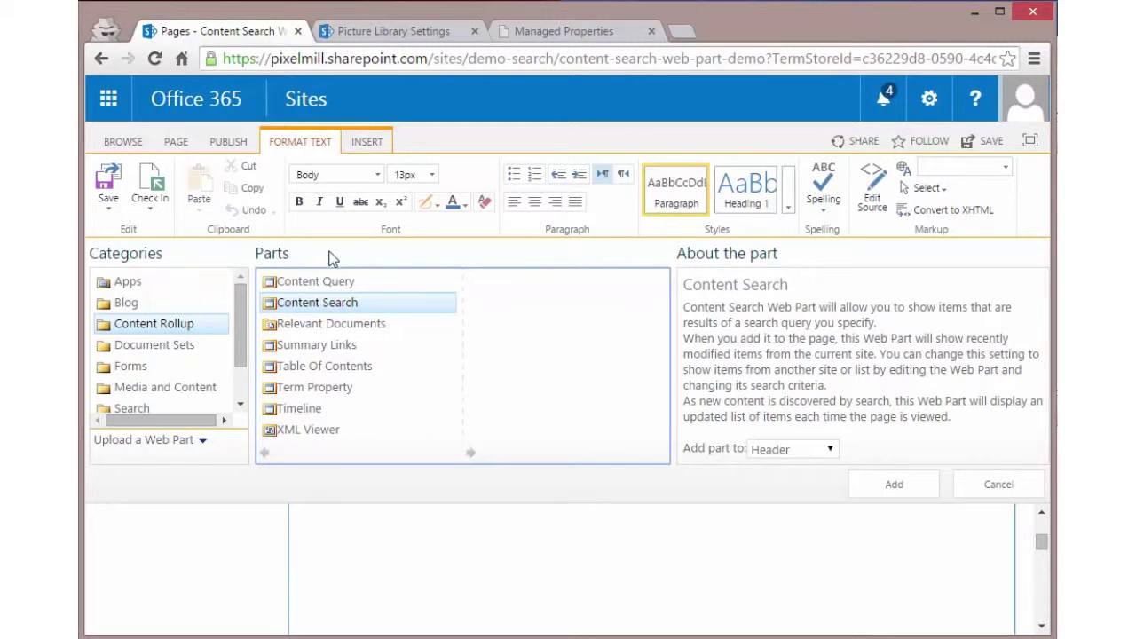
left_click(909, 483)
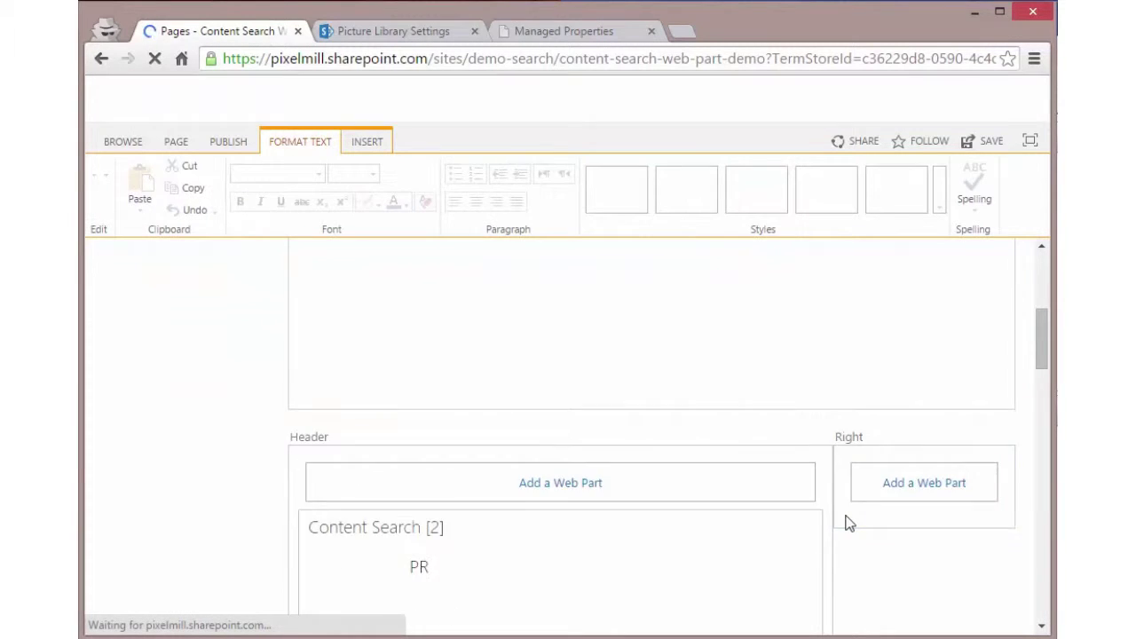
- Set Content Search [2] to show 20 items and bring up its Build Your Query dialog
left_click(794, 460)
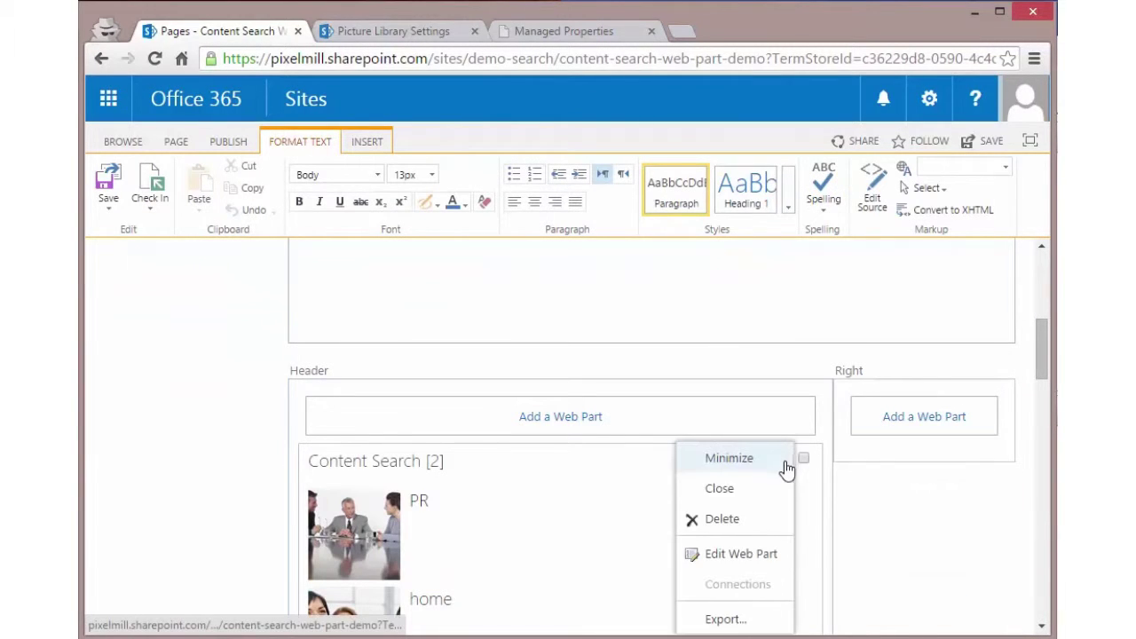
left_click(745, 556)
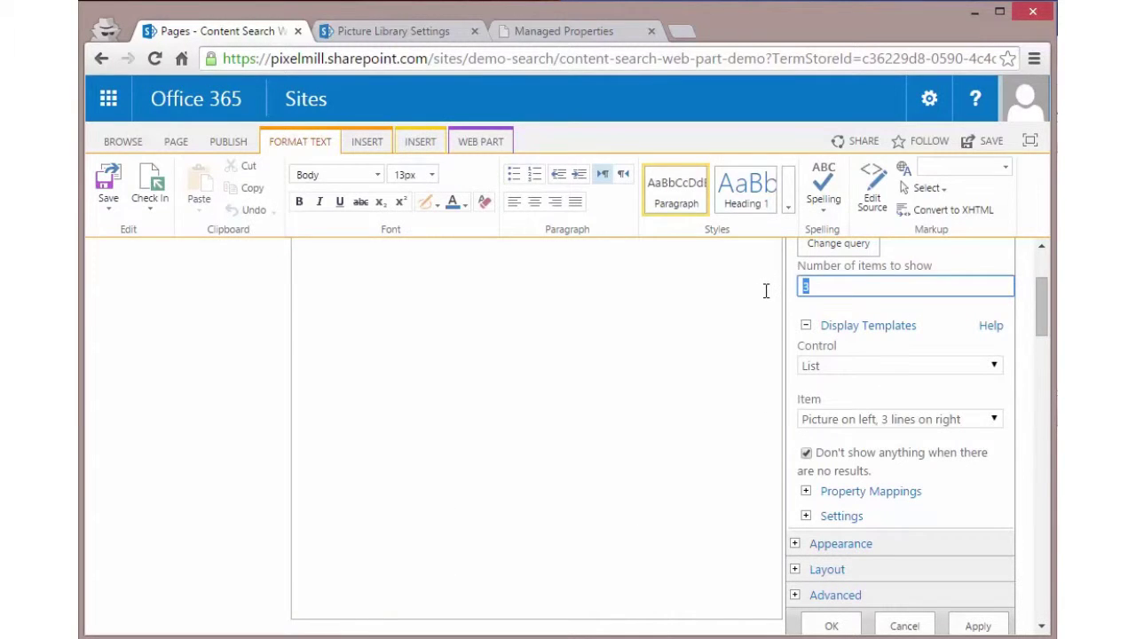
type("20")
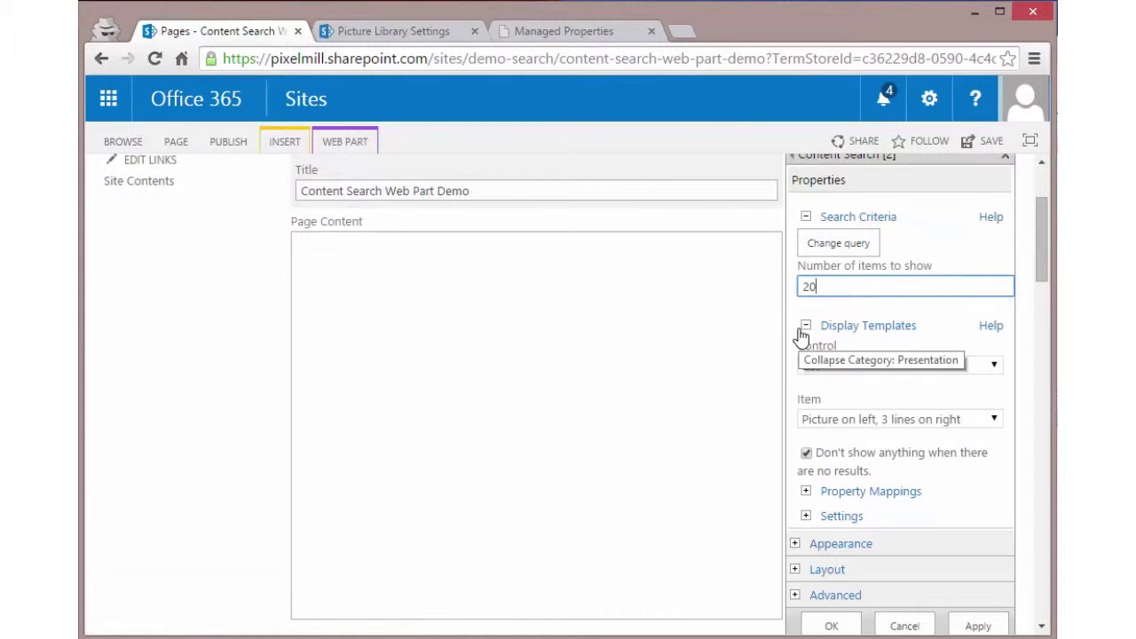
left_click(834, 245)
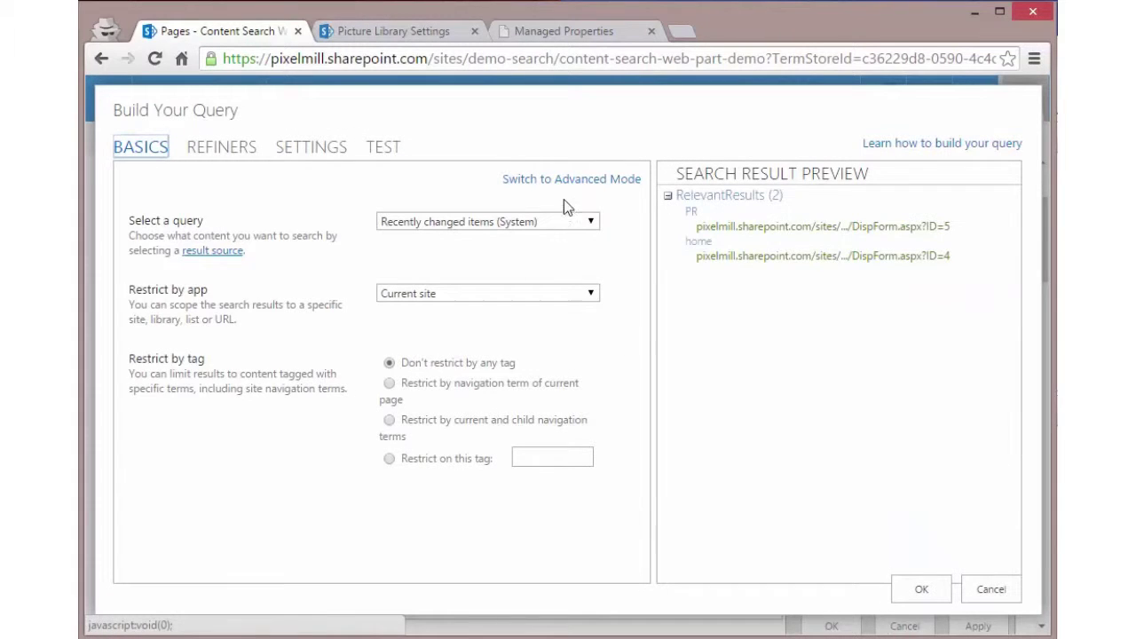
- In advanced mode, select the Demo List Data - Property Listings Results query source
left_click(541, 180)
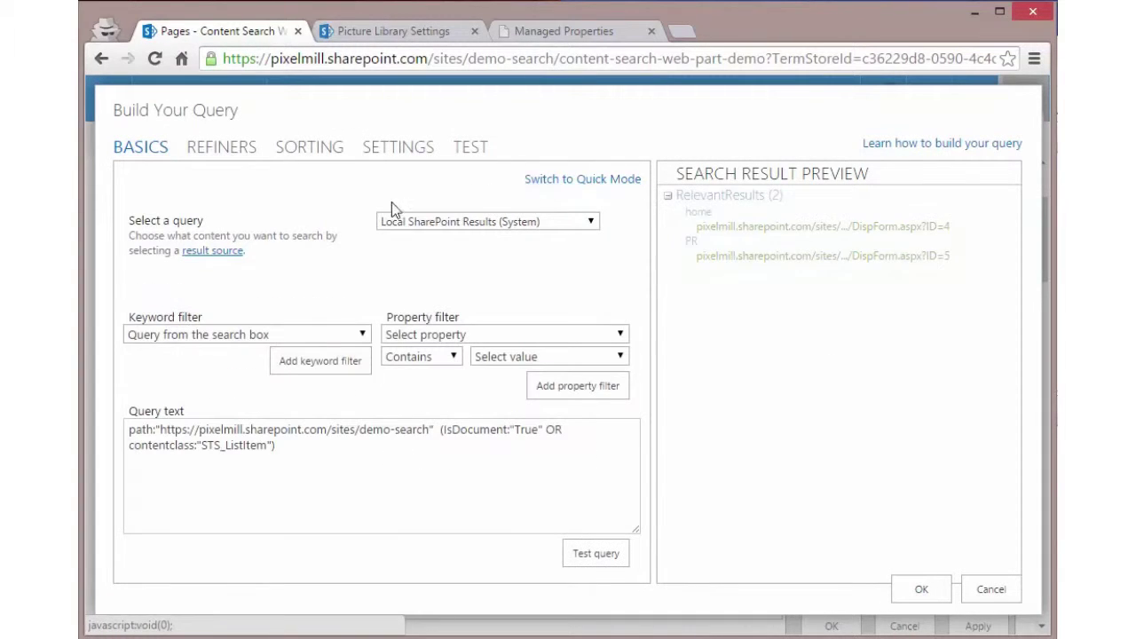
left_click_drag(204, 221, 129, 222)
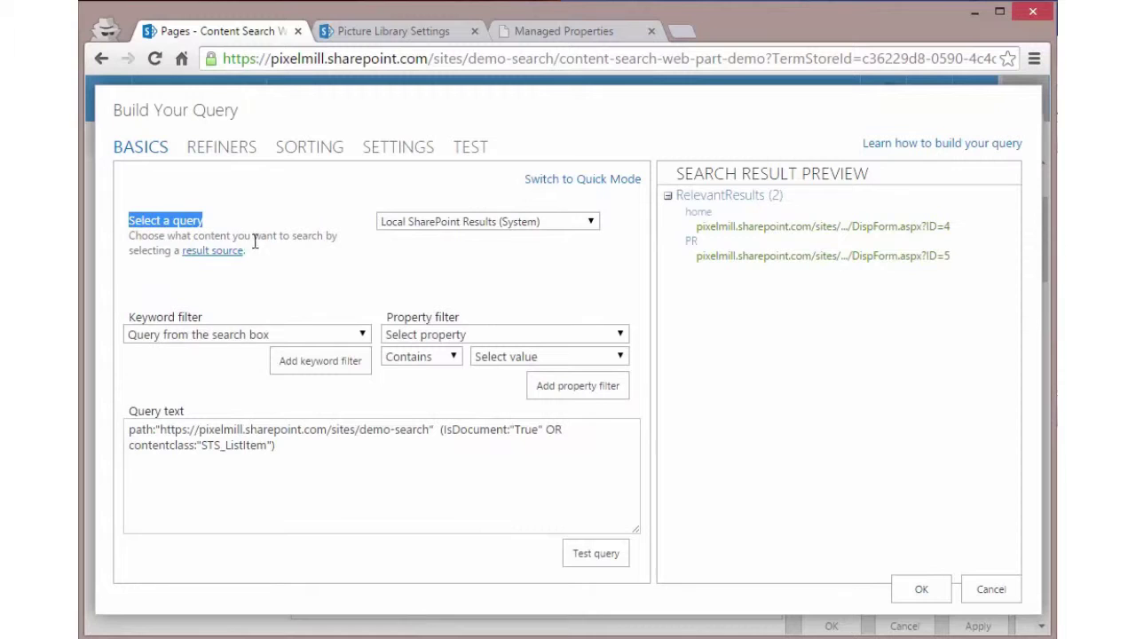
left_click(410, 226)
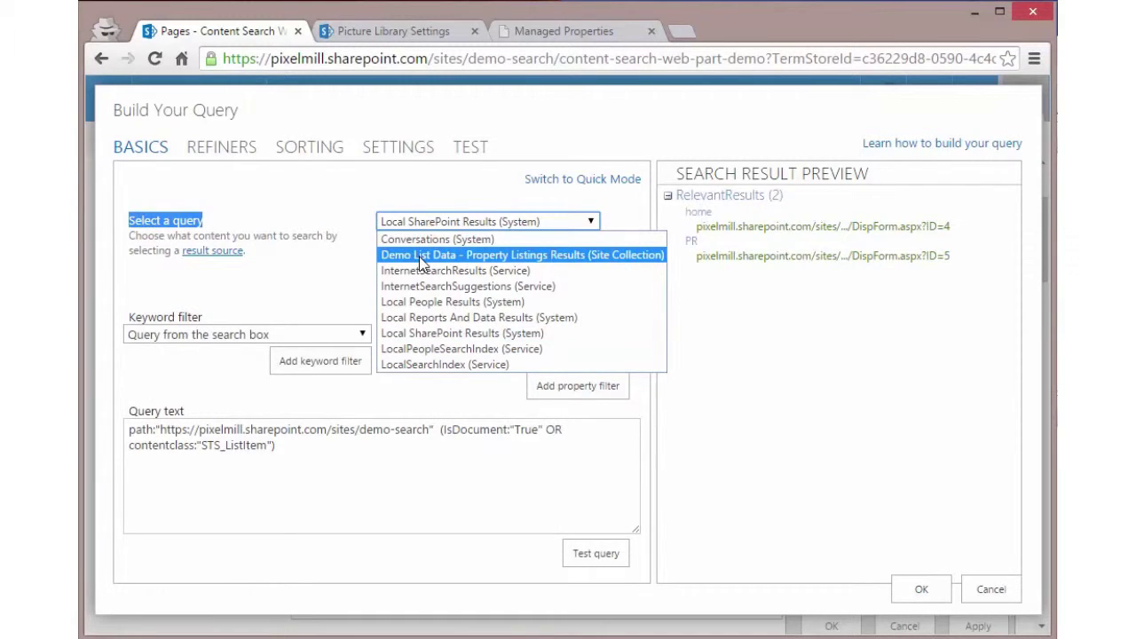
left_click(420, 257)
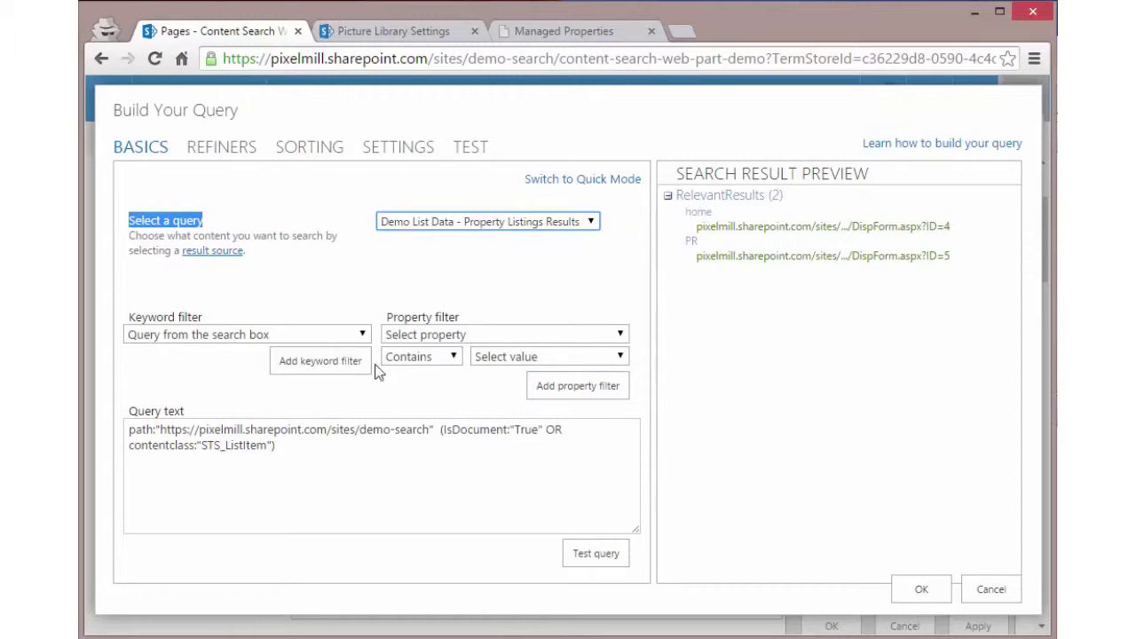
- Clear the query text, test the query, and save it with OK
left_click_drag(304, 451, 82, 414)
key("BackSpace")
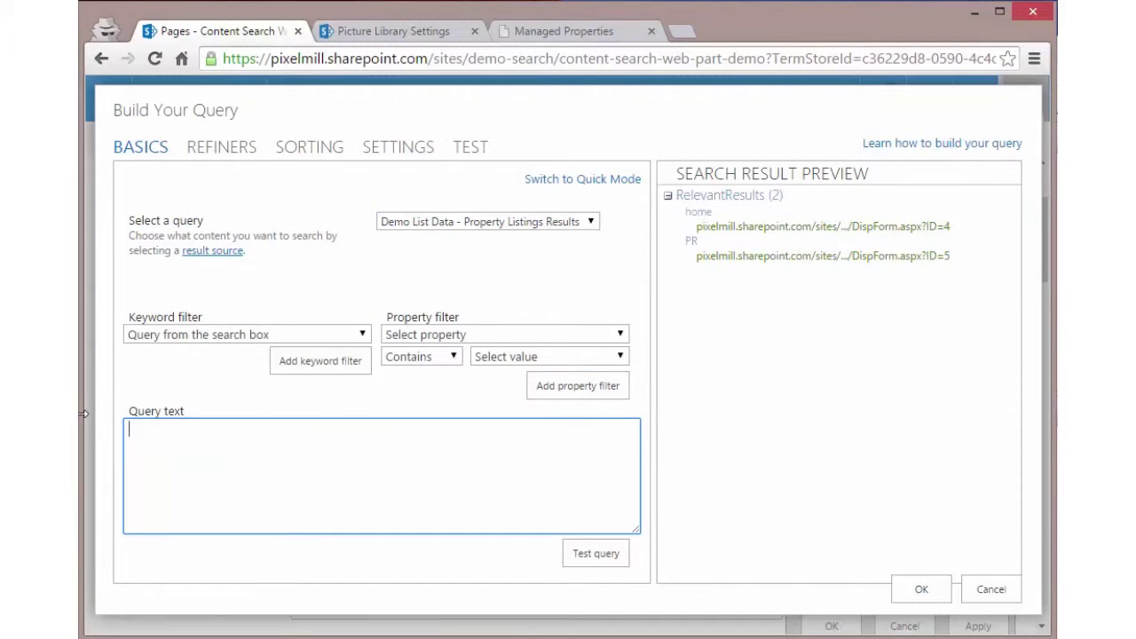
left_click(586, 558)
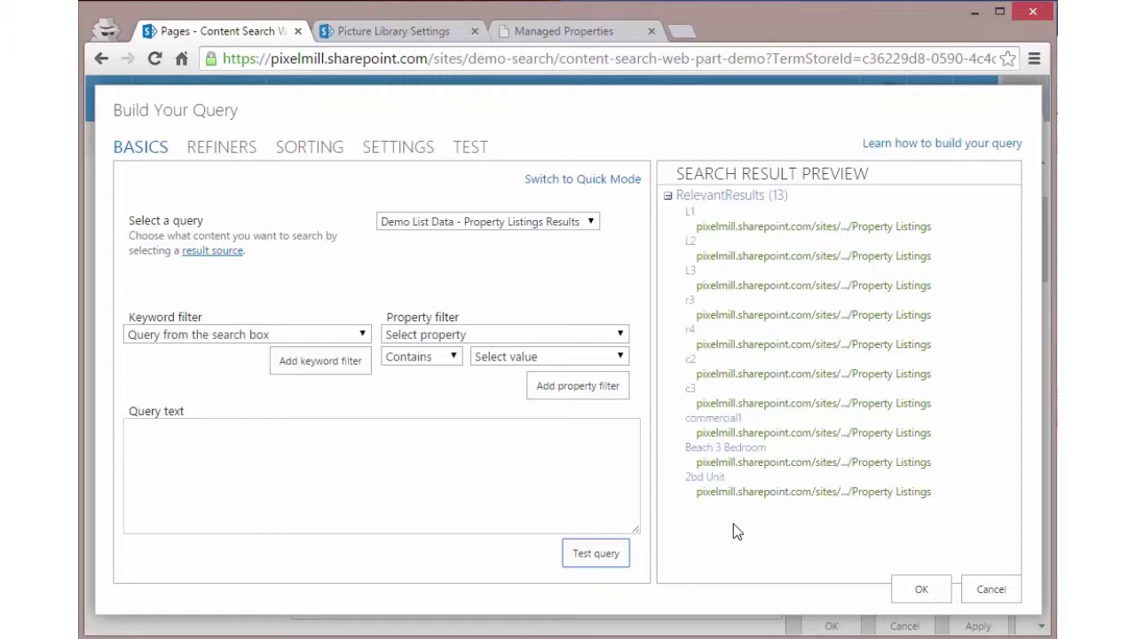
left_click(925, 587)
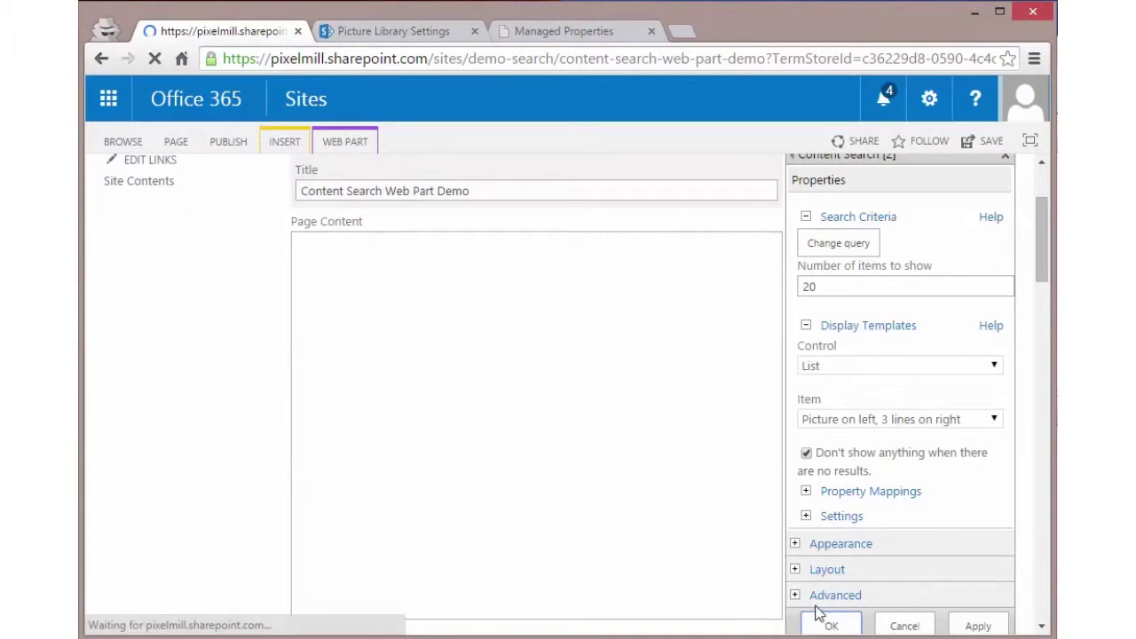
- Apply the web part changes and scroll through the floor plan listings now shown on the page
left_click(820, 621)
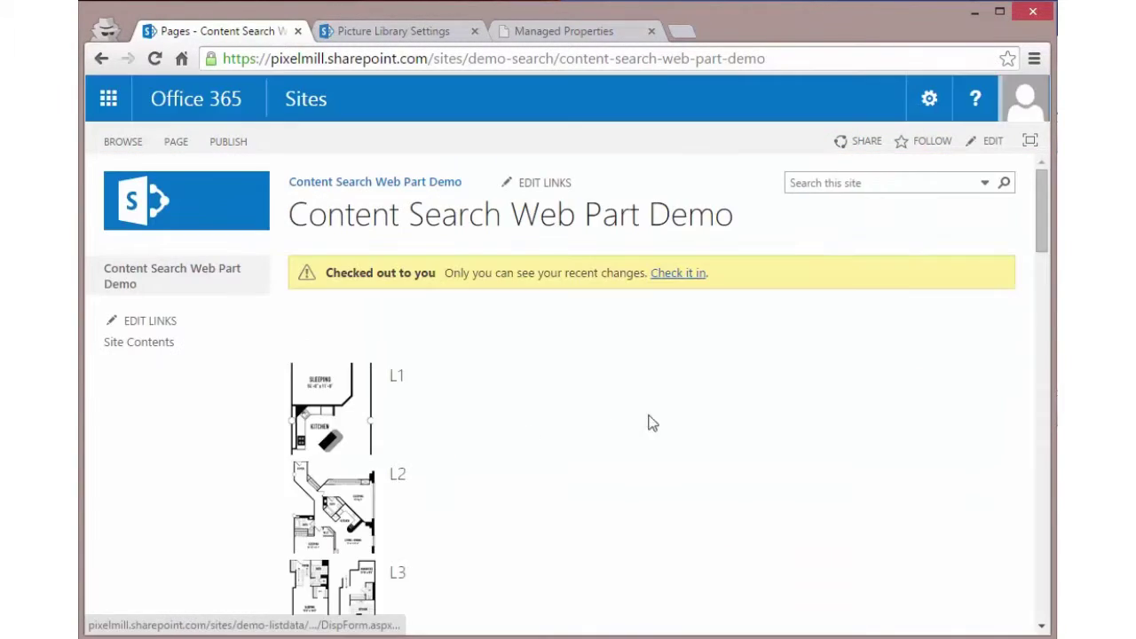
left_click_drag(1045, 202, 1031, 286)
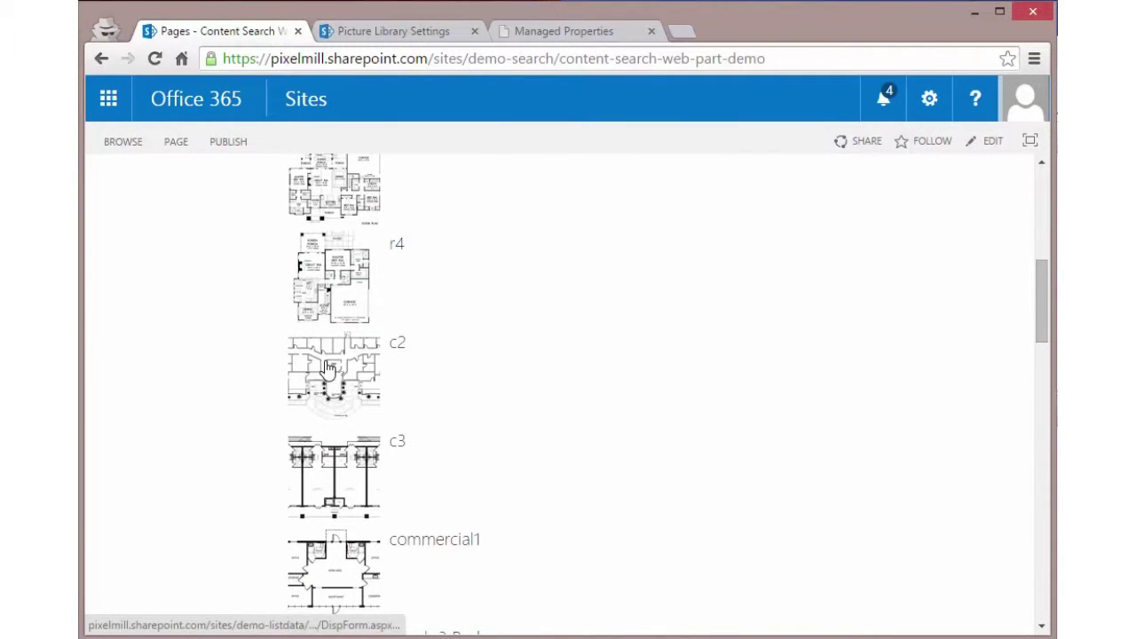
scroll(327, 366, "down", 5)
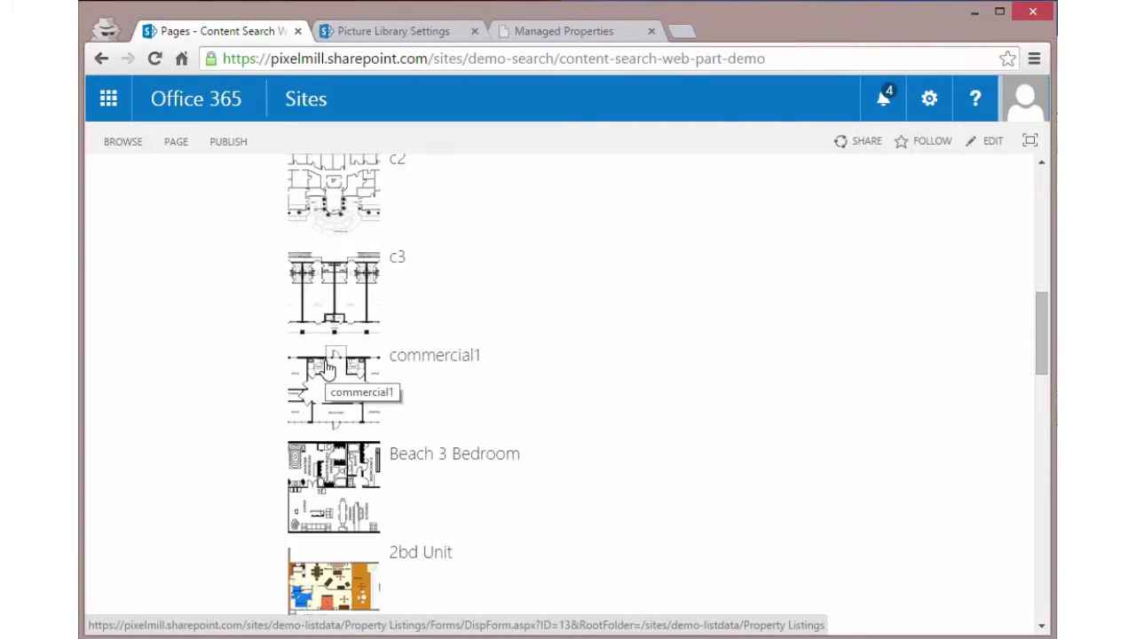
scroll(327, 366, "down", 5)
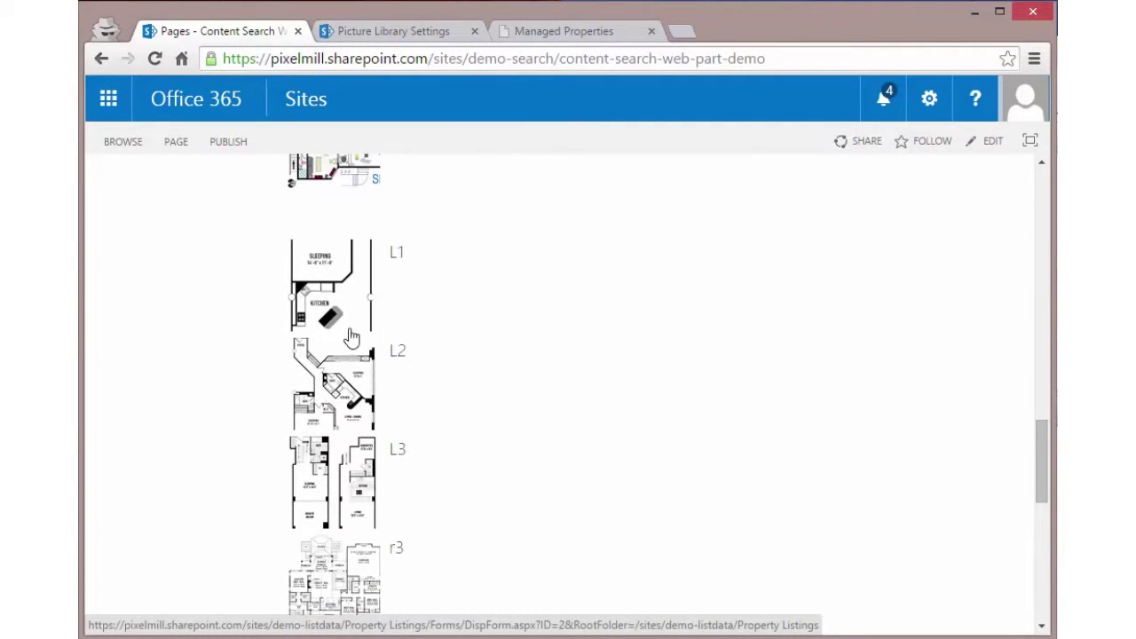
scroll(340, 359, "down", 3)
scroll(341, 360, "down", 4)
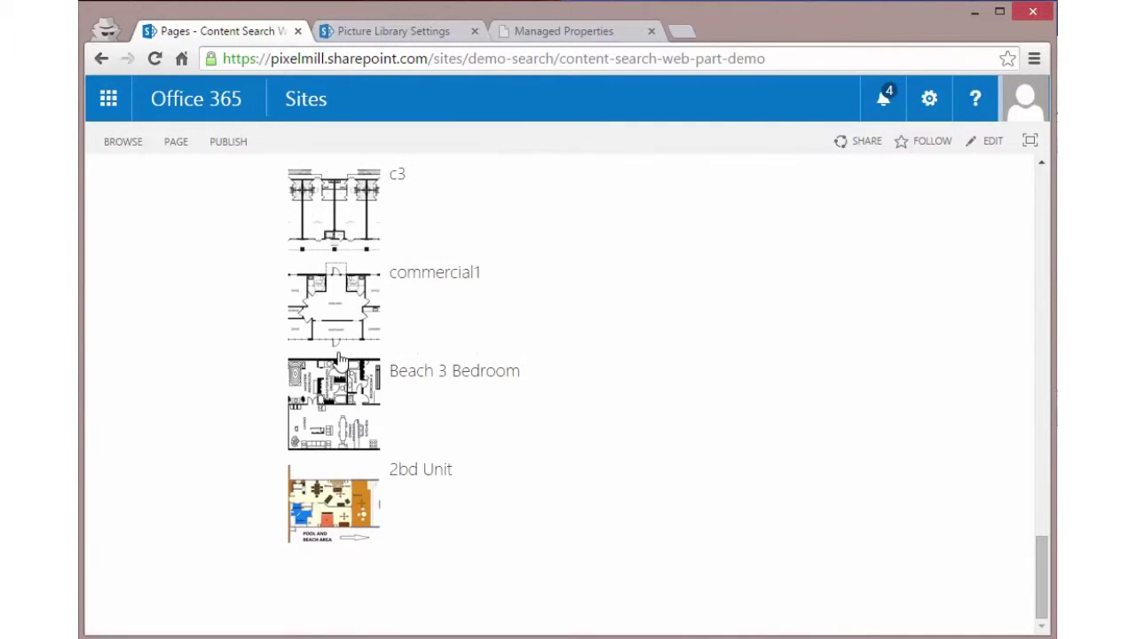
- Check out the Content Search Web Part Demo page for editing again
scroll(341, 360, "up", 3)
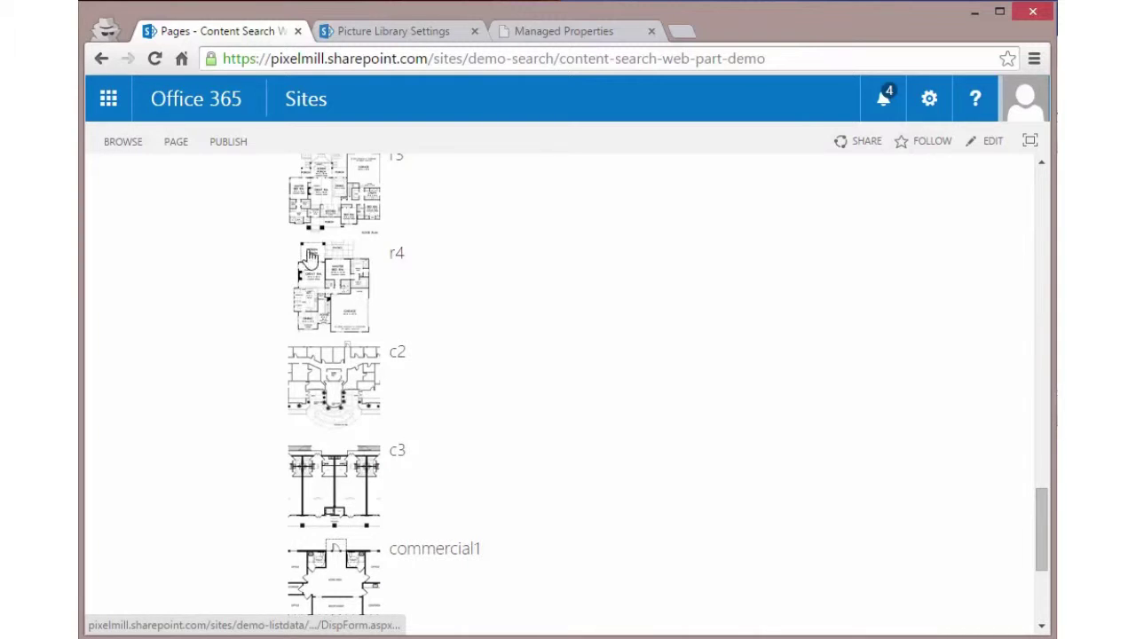
left_click(175, 145)
left_click(108, 187)
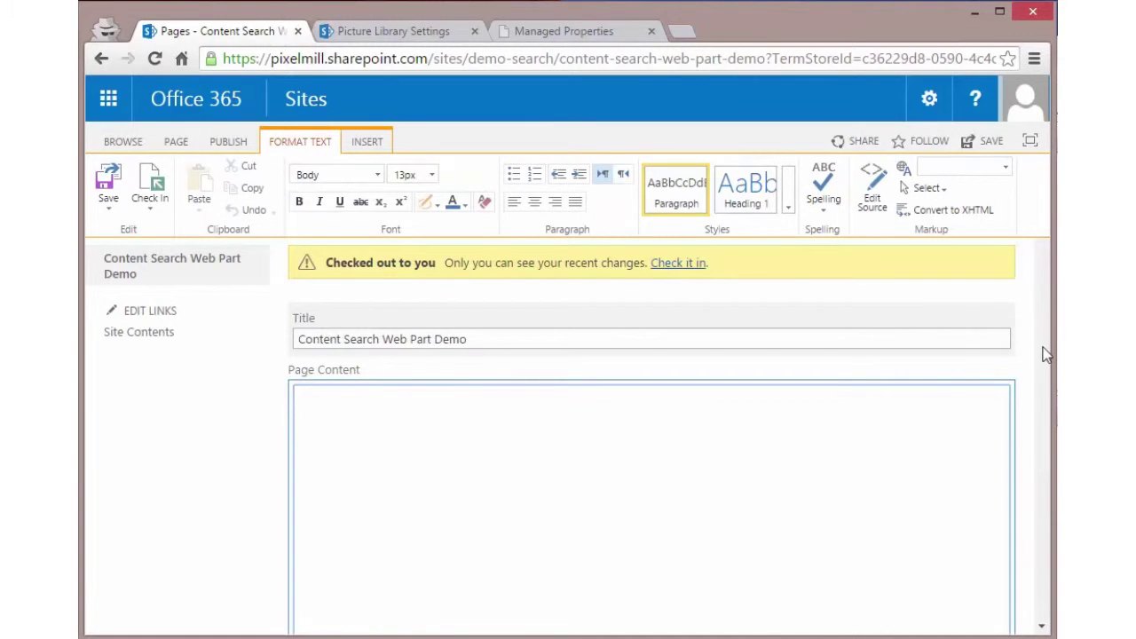
- Edit the Content Search [1] web part and open its Build Your Query dialog
scroll(1042, 349, "down", 3)
scroll(1045, 305, "down", 10)
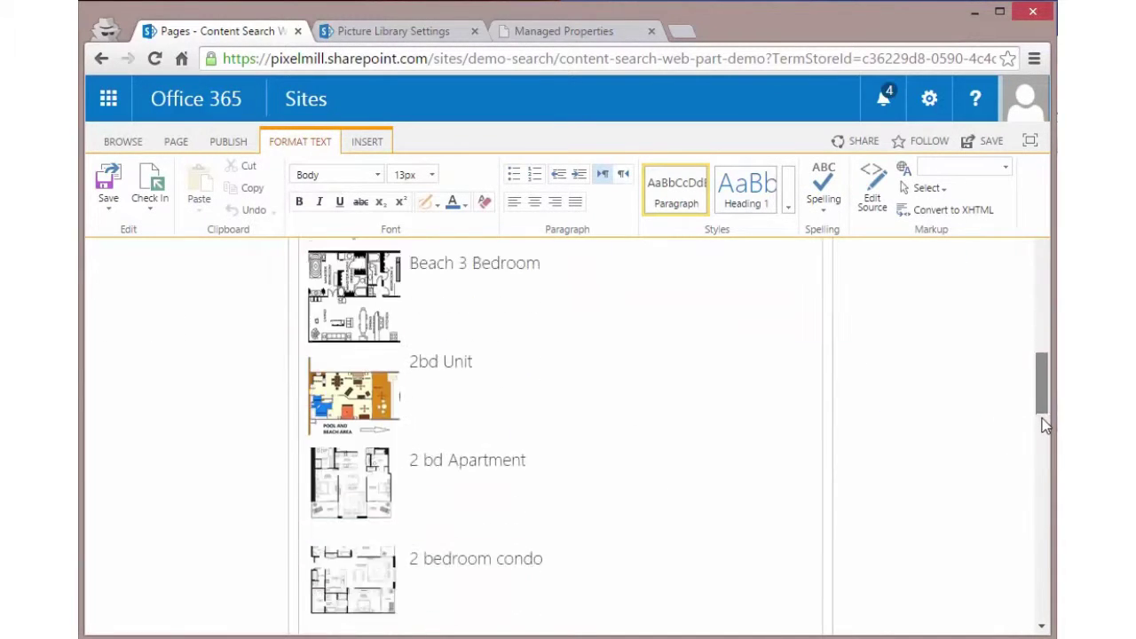
left_click(786, 271)
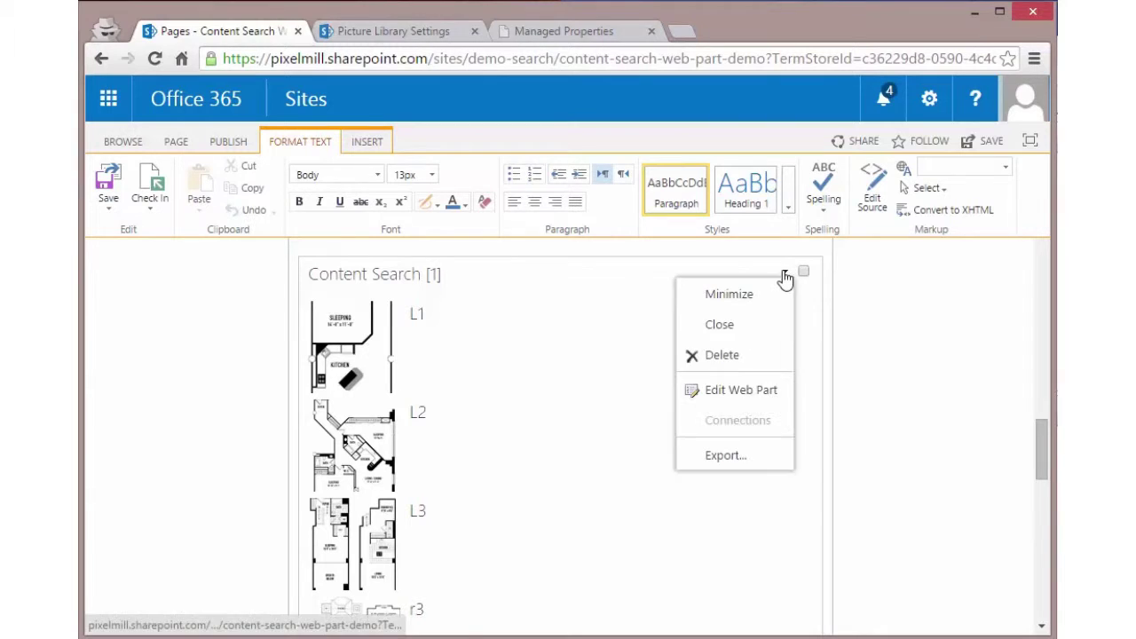
left_click(744, 391)
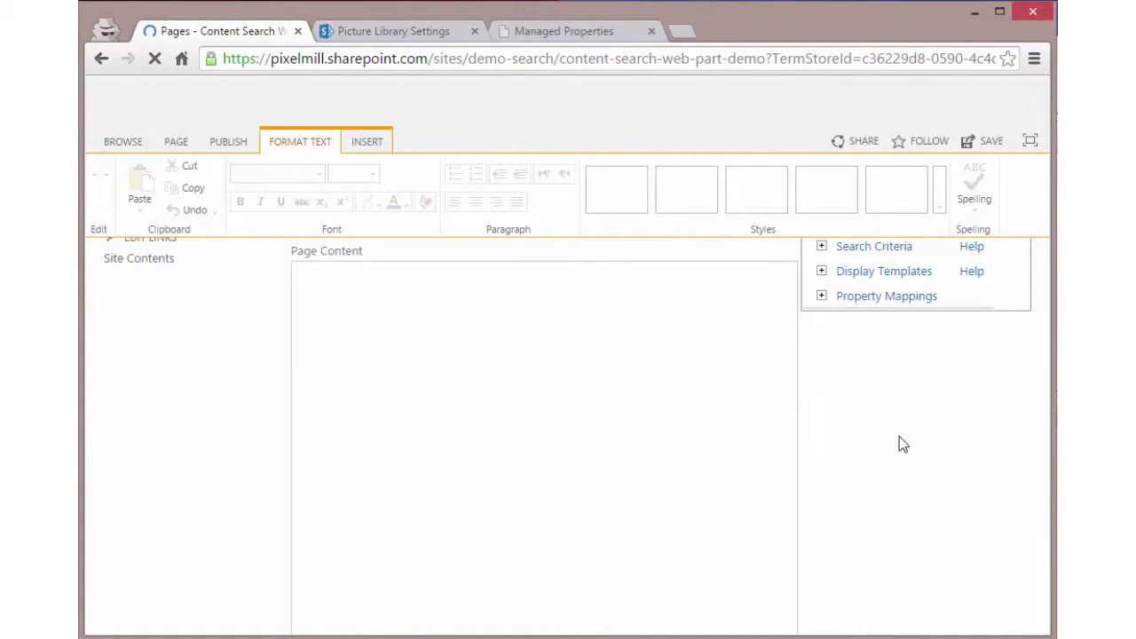
left_click(899, 436)
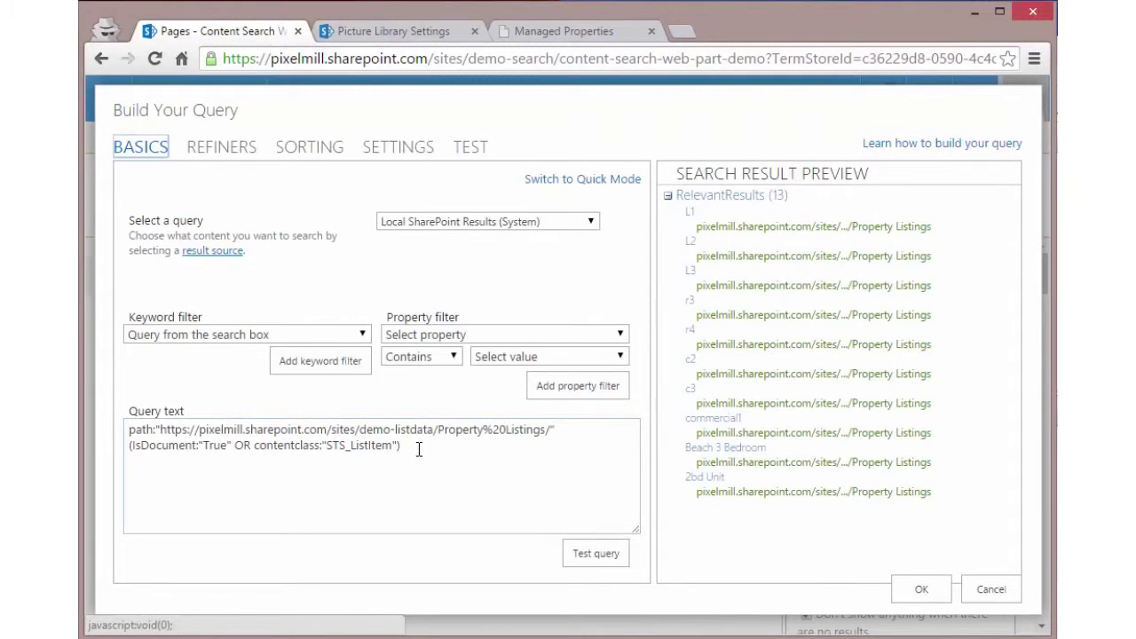
- Select the path:"…/Property%20Listings/" line of the query, which returns 13 results
left_click_drag(401, 445, 126, 433)
left_click(359, 442)
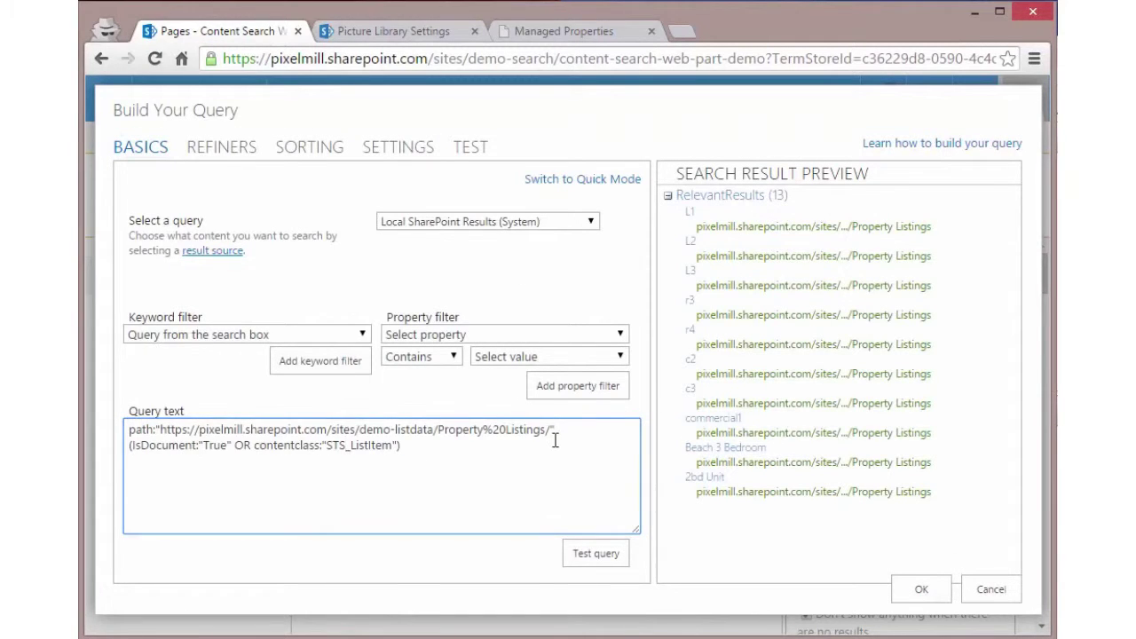
left_click_drag(559, 432, 149, 448)
left_click(126, 430)
key("shift+End")
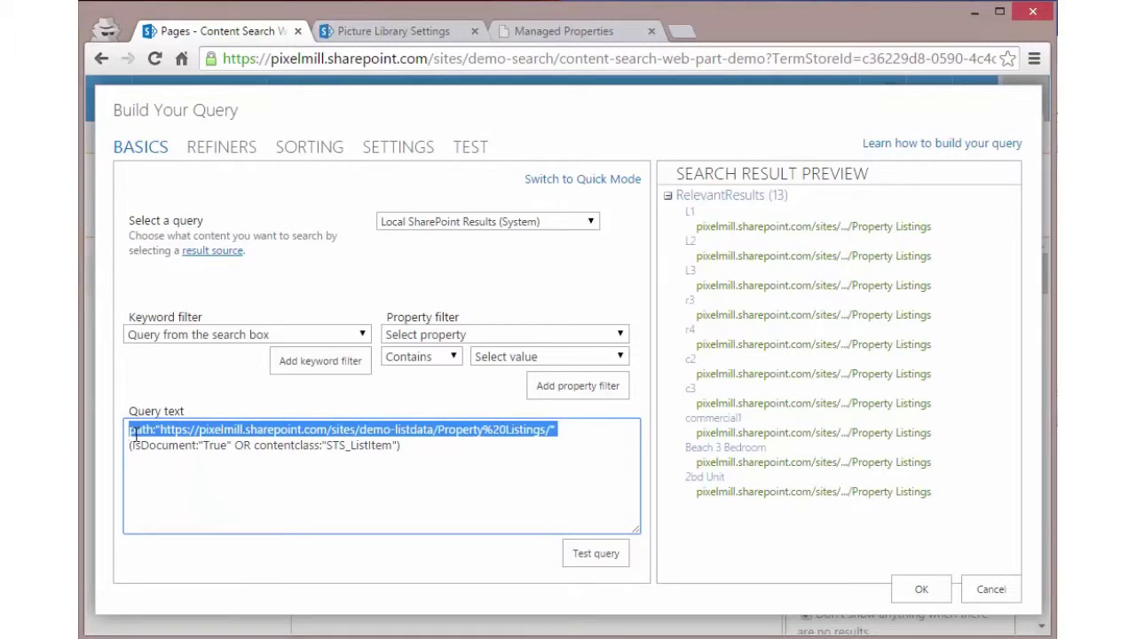